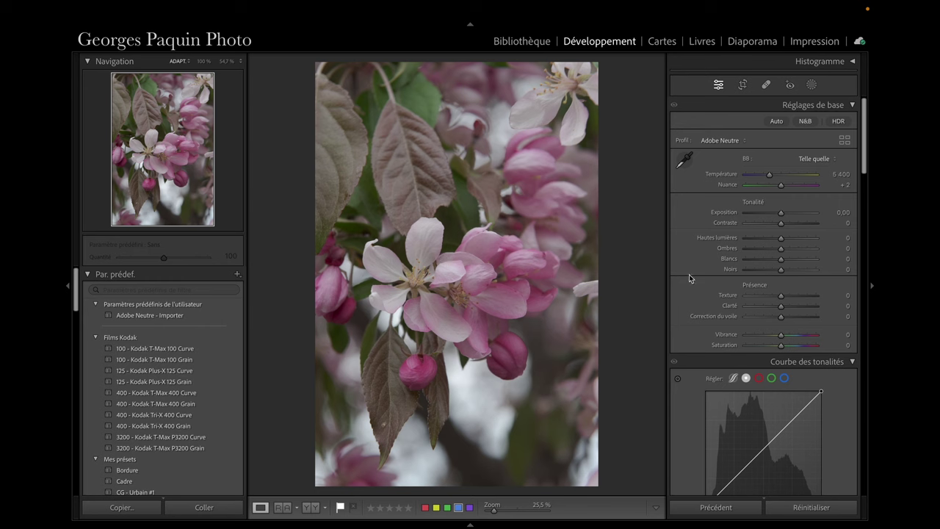
Shape the point tone curve with points at 51/31, about 134/127 and 212/201.
scroll(689, 278, down, 2)
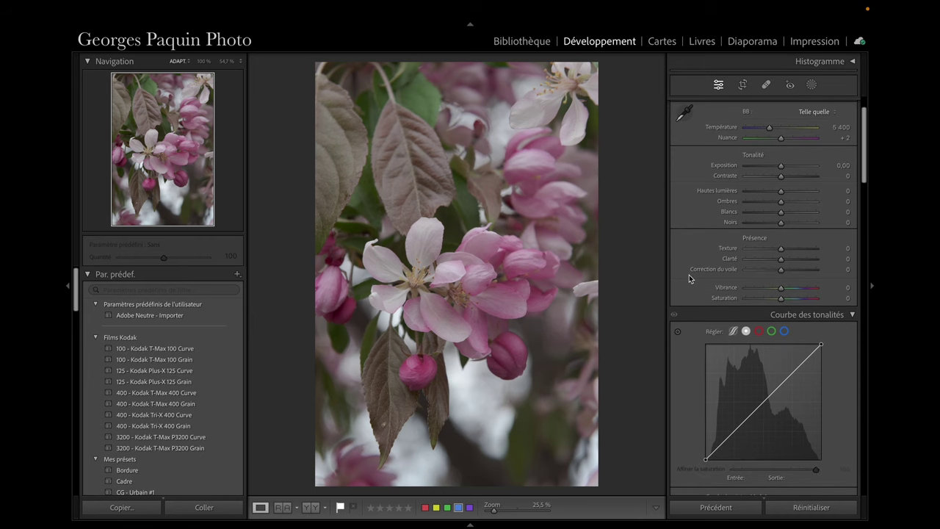
scroll(689, 277, down, 2)
scroll(834, 323, down, 2)
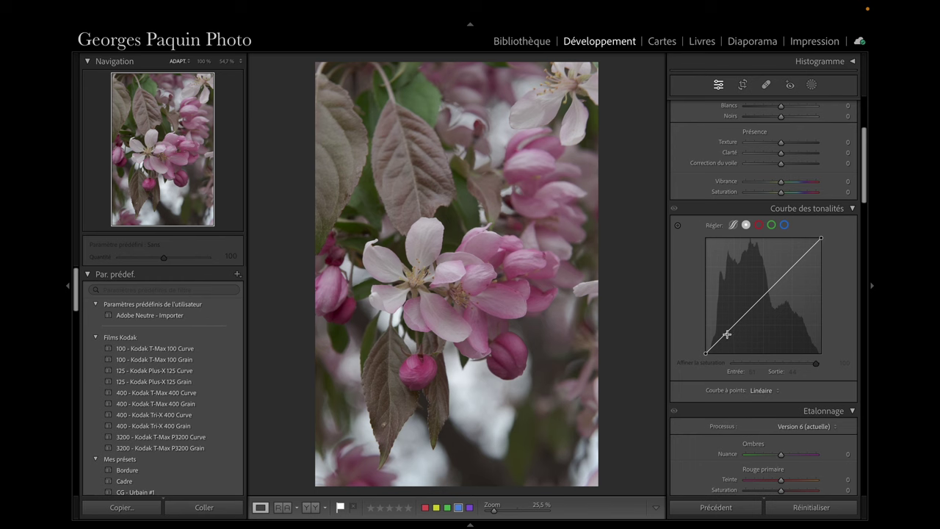
drag(726, 335, 728, 342)
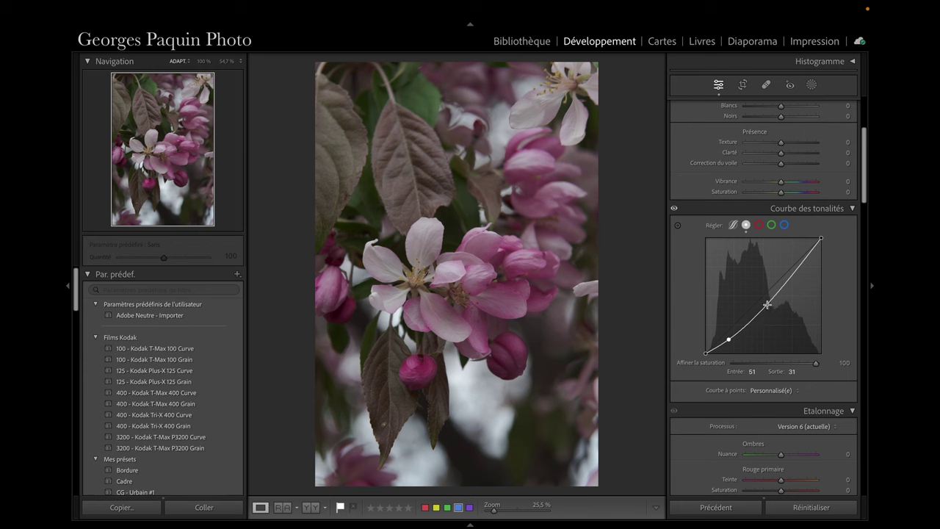
drag(767, 304, 767, 297)
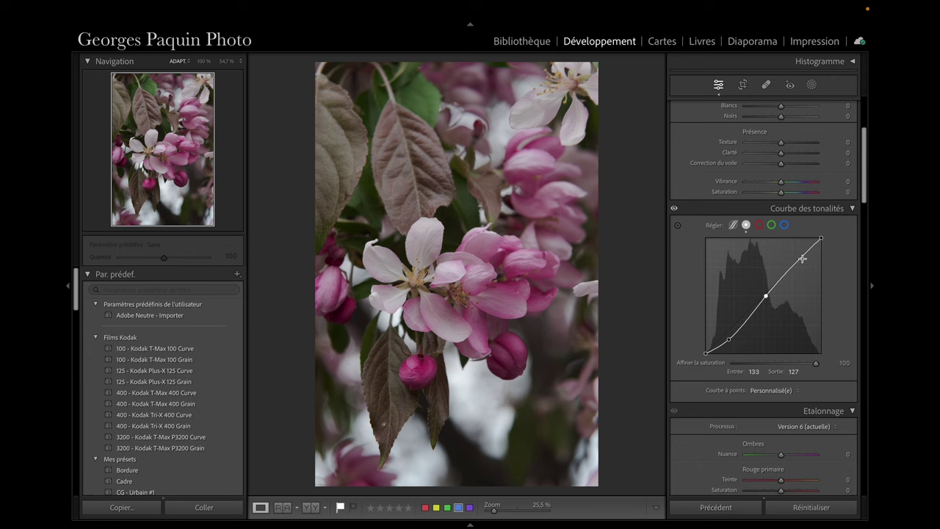
click(799, 259)
drag(800, 260, 802, 265)
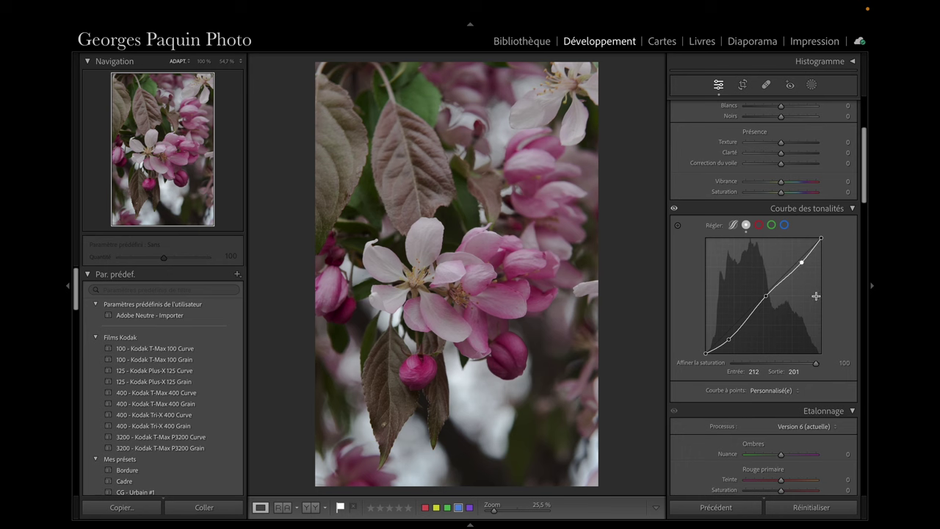
In the Basic panel, set Blacks to −21, Highlights to −76 and Contrast to −20.
mouse_move(801, 262)
scroll(845, 287, up, 3)
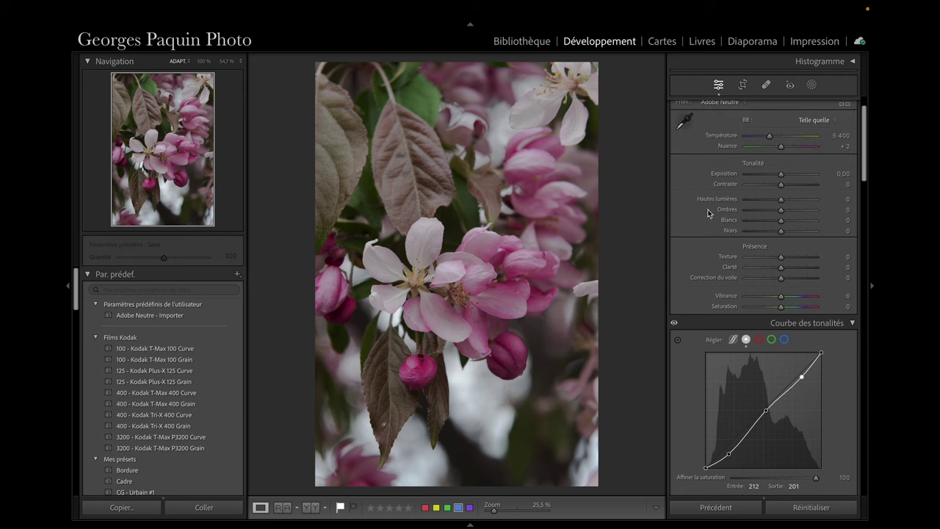
scroll(709, 194, up, 1)
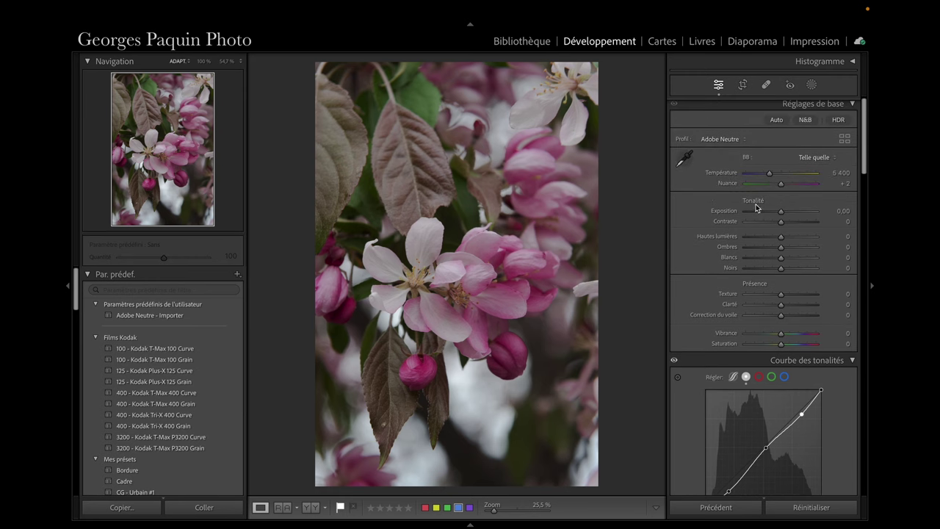
drag(778, 270, 787, 248)
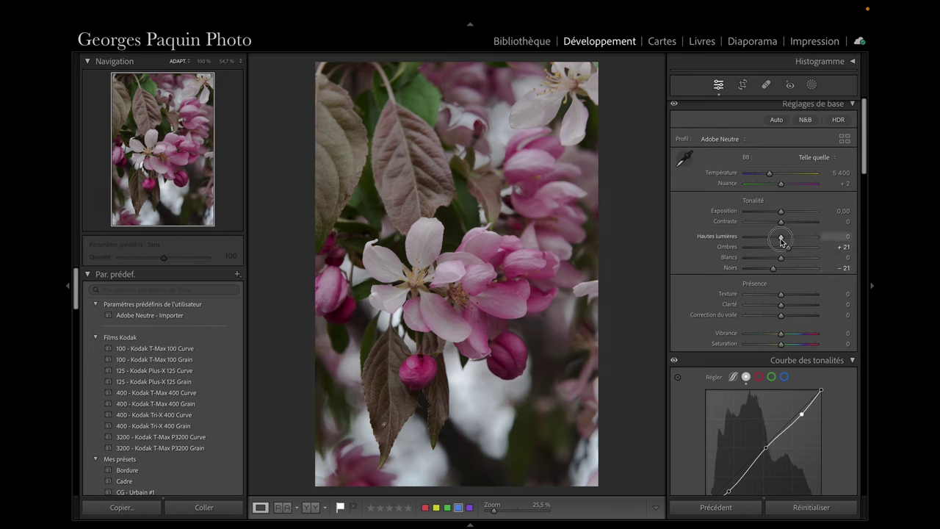
drag(781, 239, 756, 257)
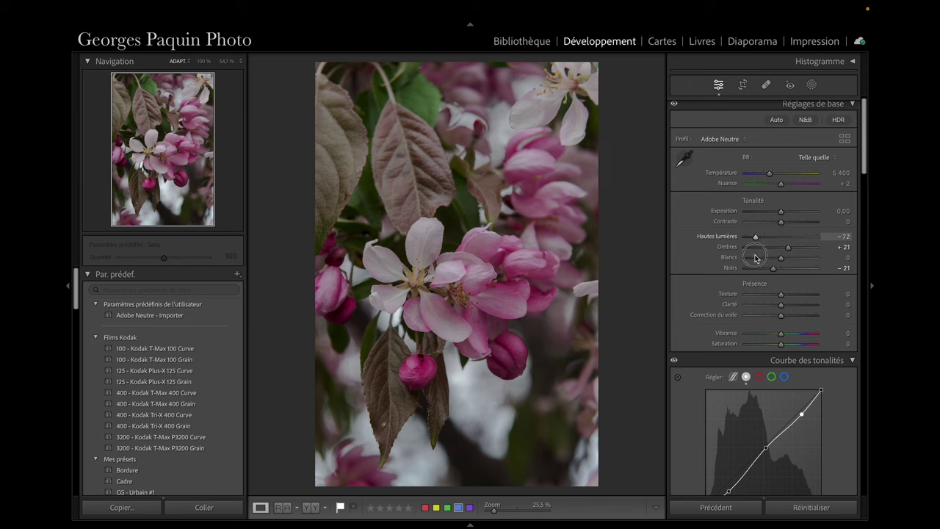
drag(756, 257, 754, 257)
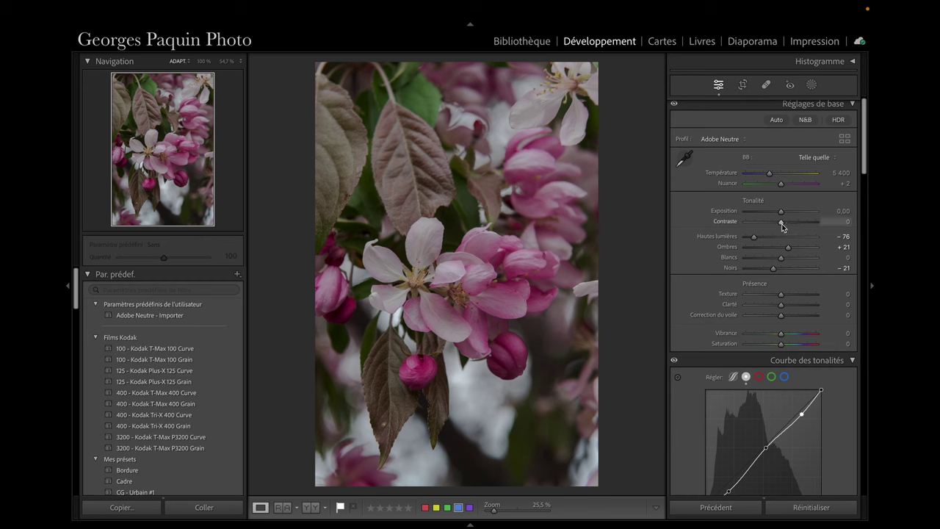
drag(781, 227, 774, 235)
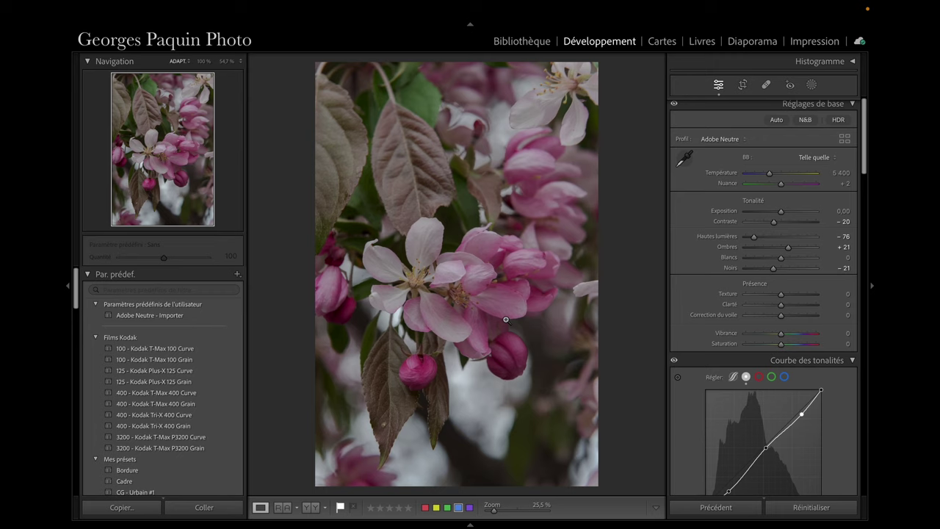
Inspect the blossoms at 100% zoom, then lower Saturation to −22.
click(505, 320)
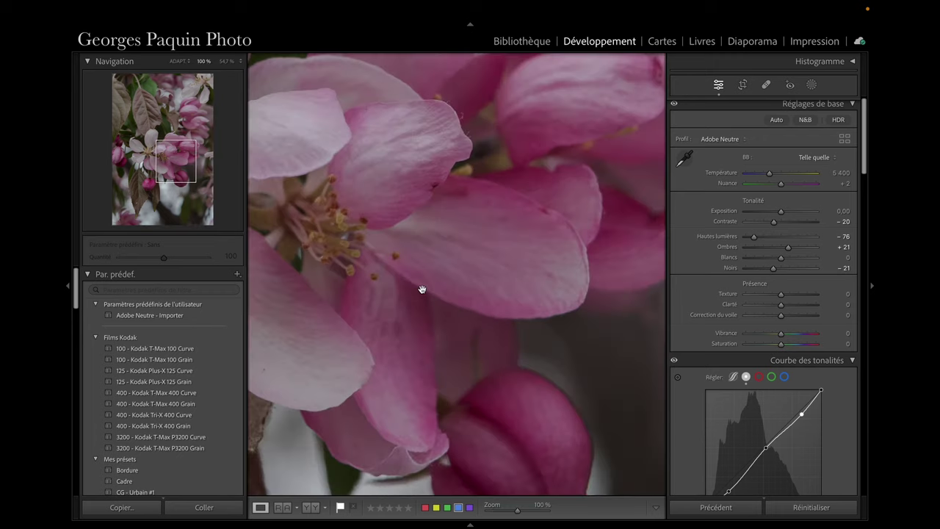
drag(421, 287, 501, 348)
drag(329, 342, 410, 315)
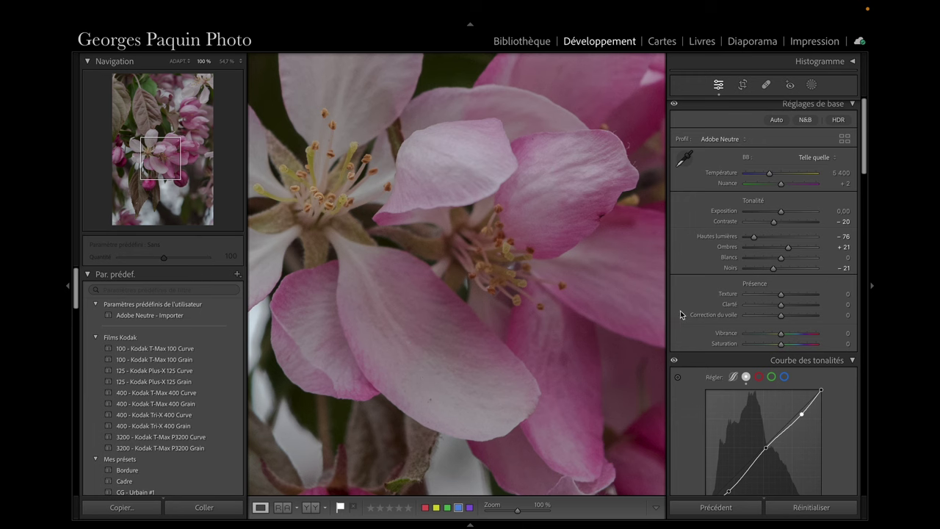
drag(445, 377, 425, 344)
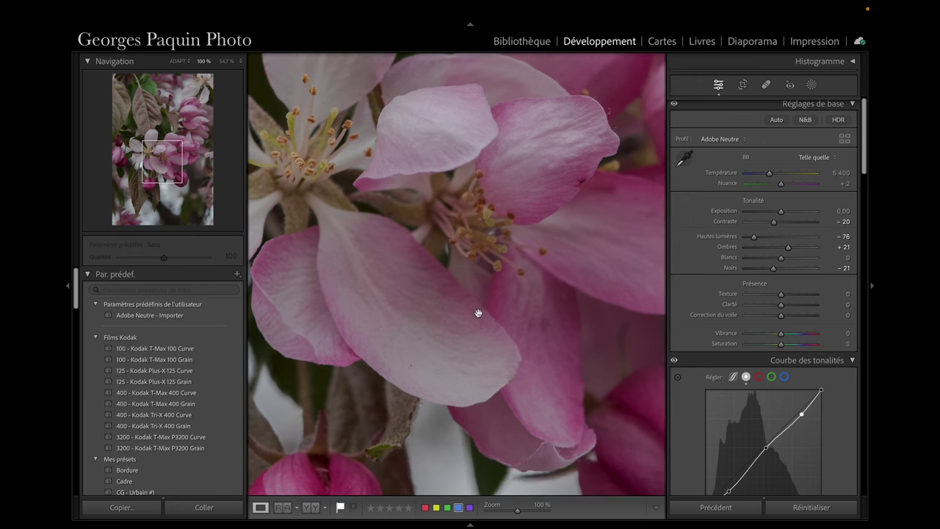
drag(605, 275, 552, 283)
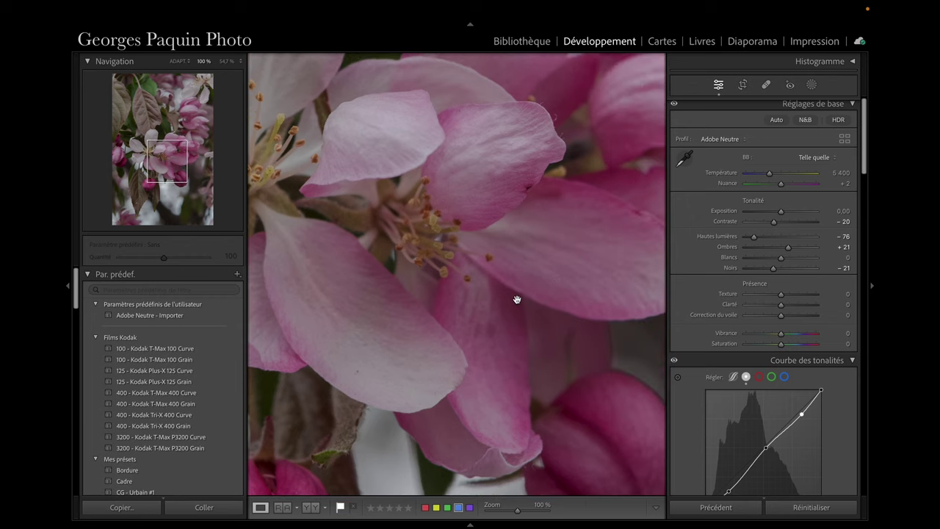
drag(390, 335, 426, 327)
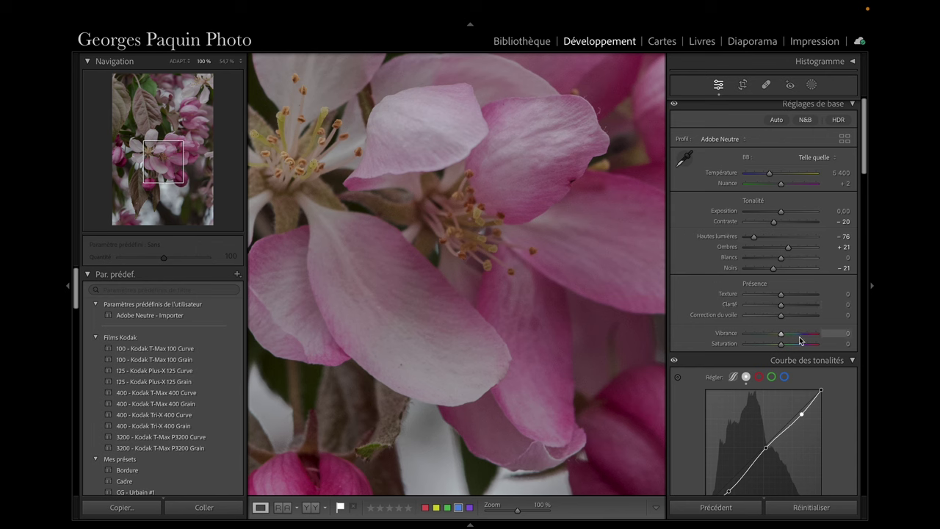
drag(783, 349, 775, 352)
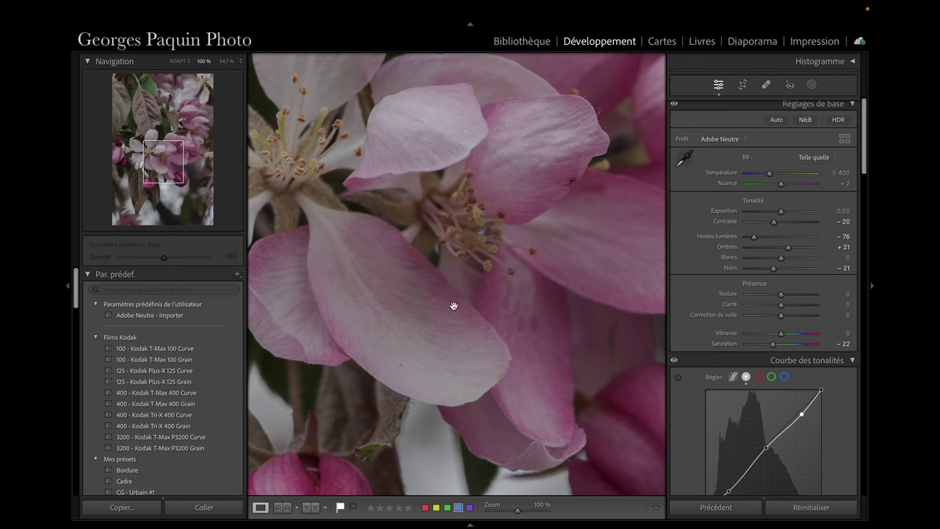
Raise Vibrance to +51 while viewing at 100%, then zoom back to Fit.
click(423, 275)
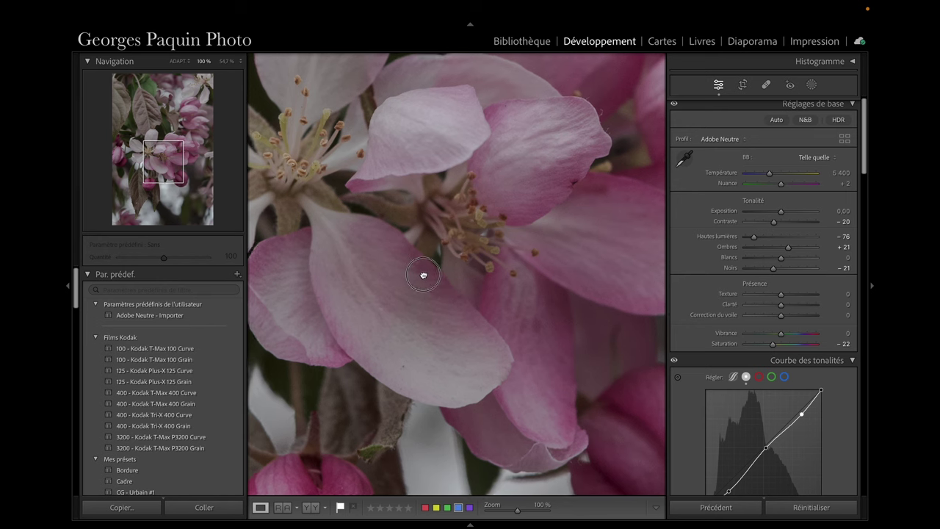
drag(422, 275, 493, 307)
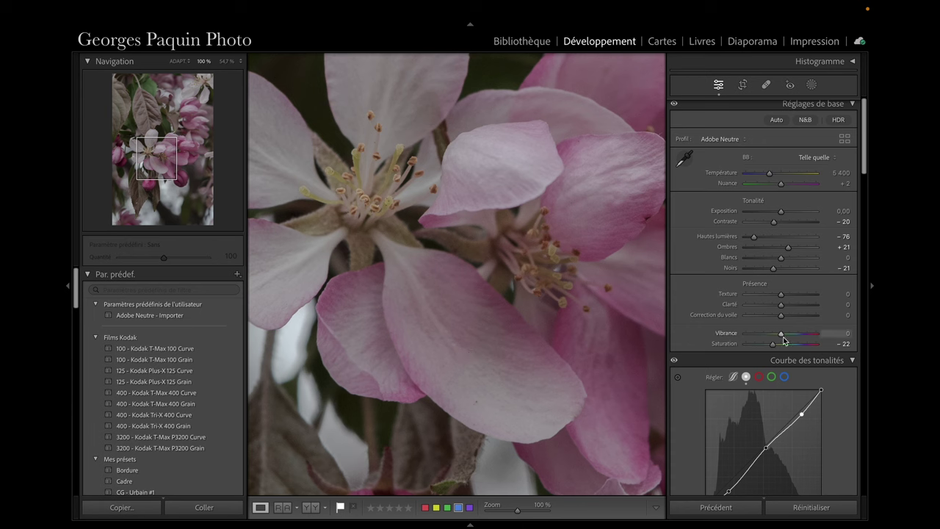
mouse_move(781, 337)
mouse_down()
mouse_move(797, 341)
mouse_move(794, 358)
mouse_up()
drag(795, 359, 800, 362)
drag(489, 365, 446, 321)
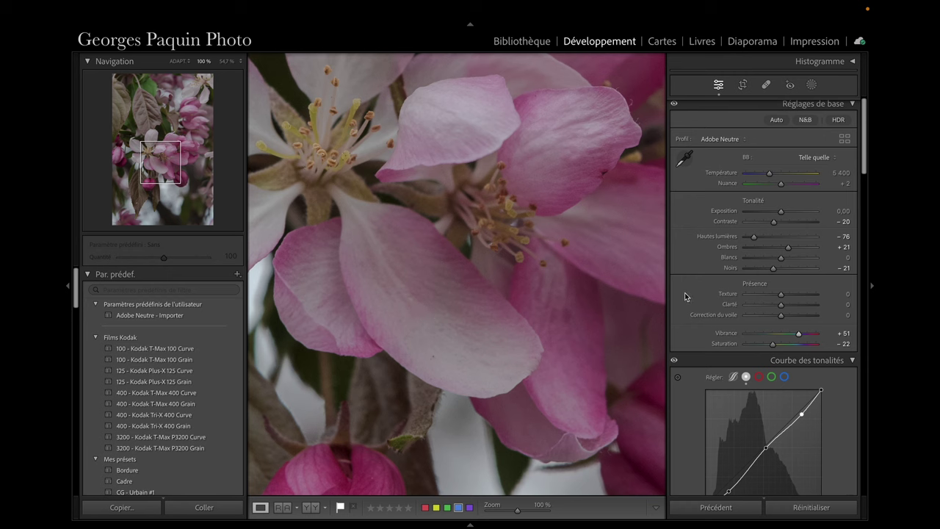
scroll(683, 295, down, 1)
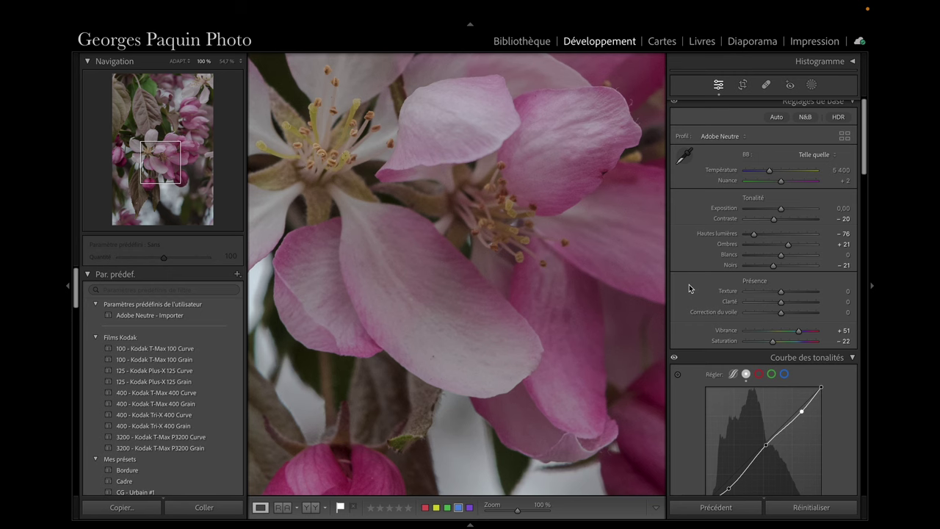
click(489, 270)
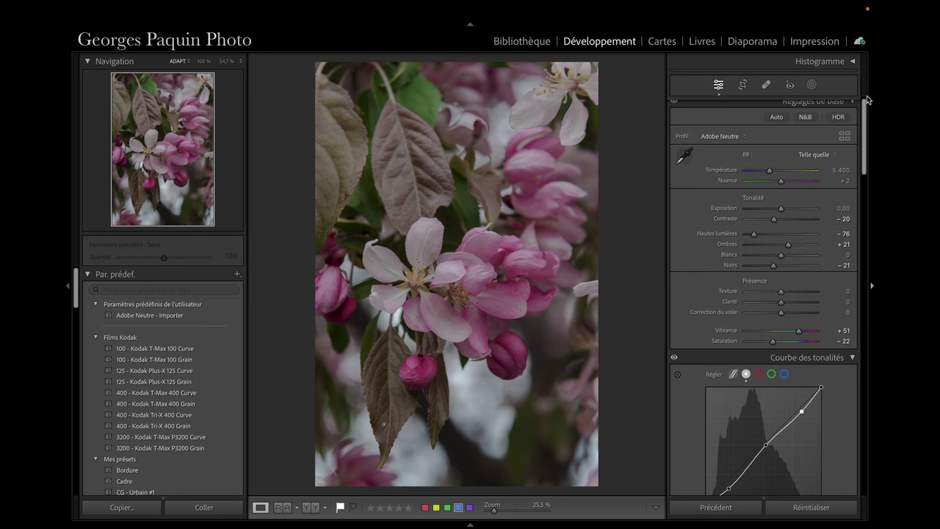
Draw an inverted radial gradient ellipse around the central blossom, resizing and rotating it to fit.
click(811, 85)
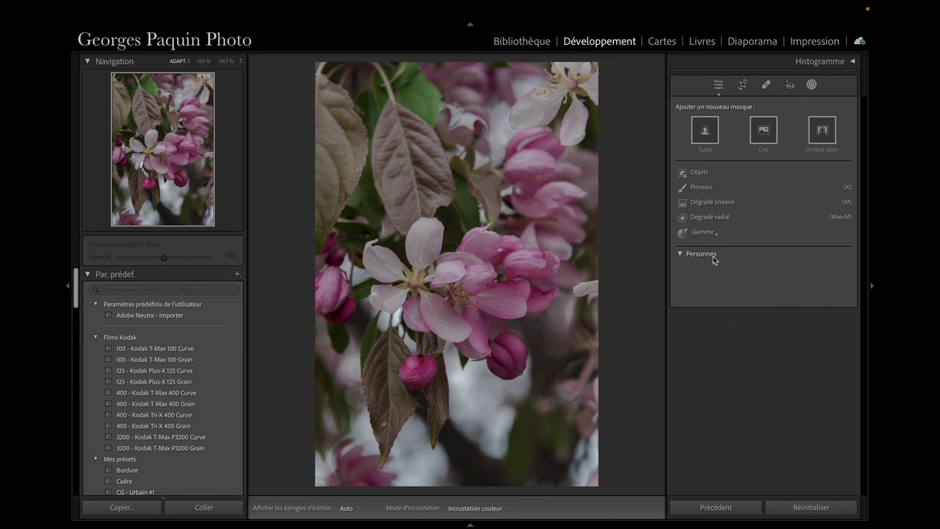
click(723, 218)
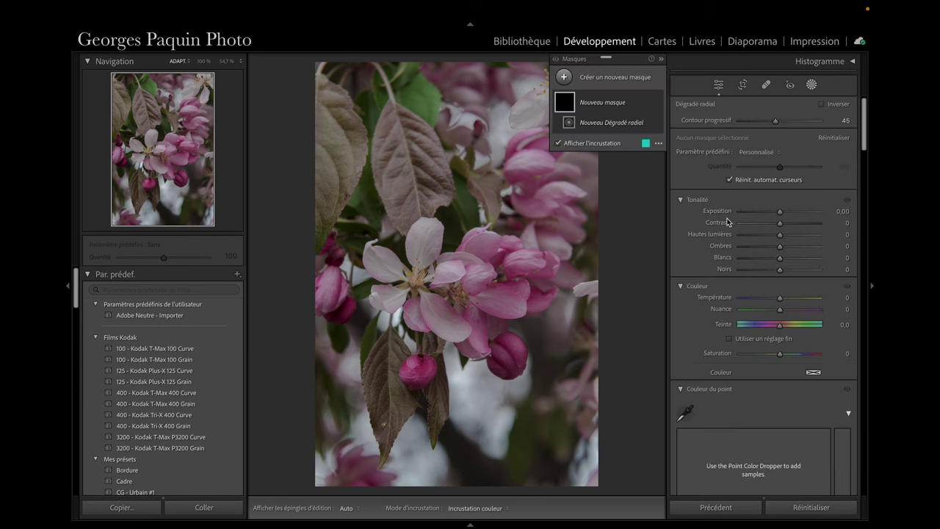
click(836, 104)
drag(438, 234, 598, 330)
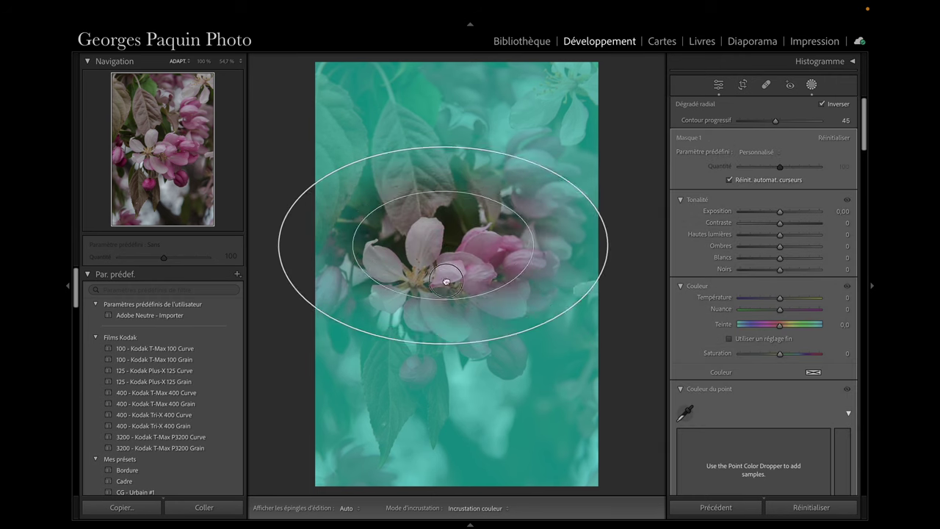
drag(446, 281, 462, 286)
drag(462, 186, 462, 134)
drag(627, 286, 665, 286)
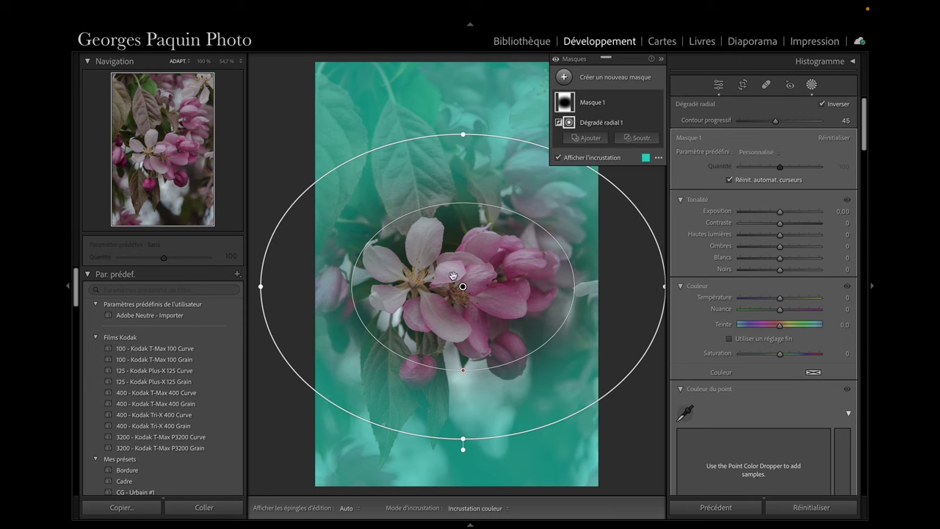
drag(462, 449, 501, 445)
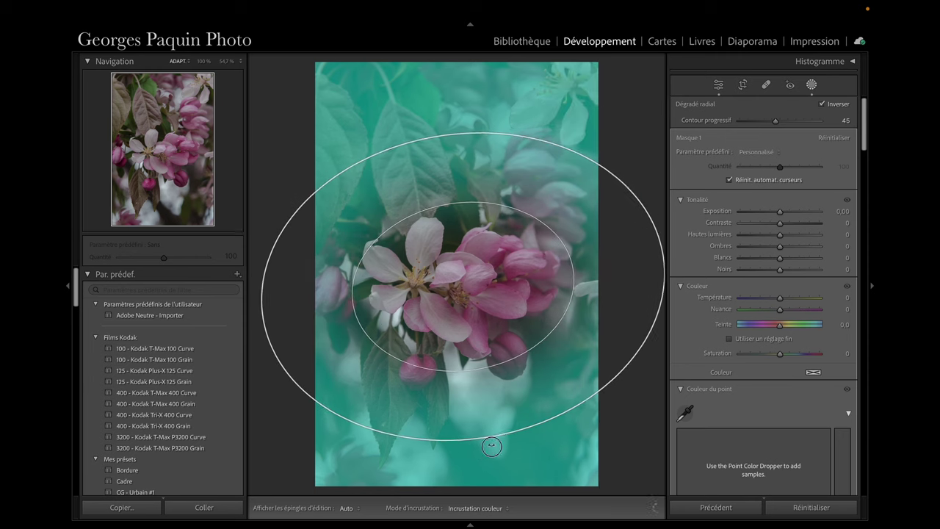
drag(483, 367, 484, 372)
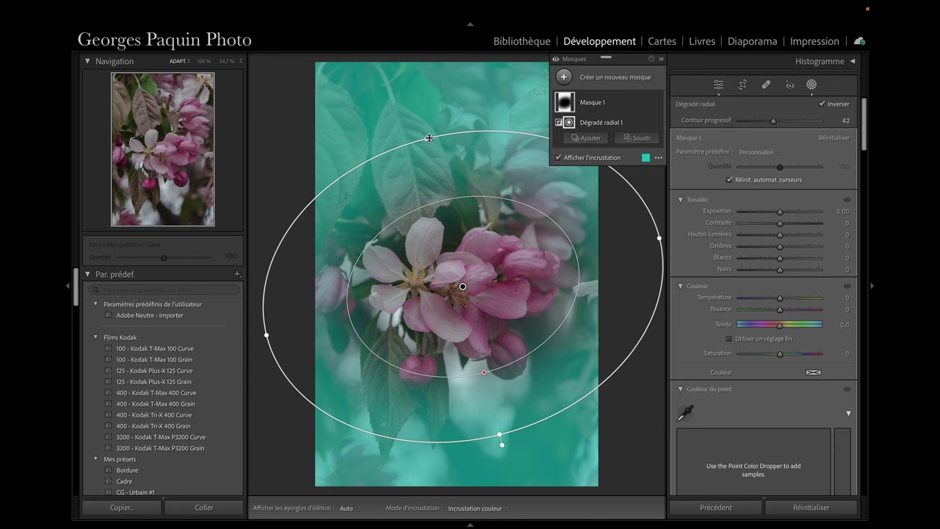
drag(428, 138, 423, 129)
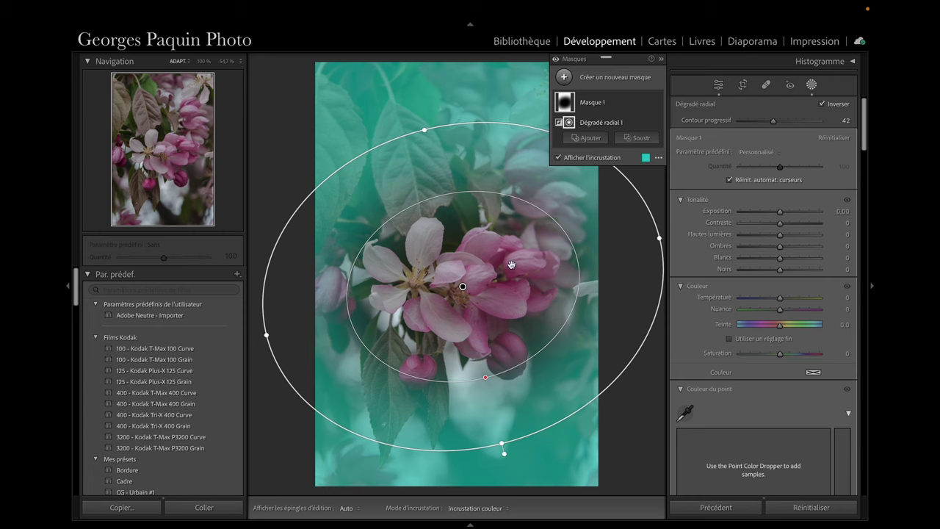
Hide the mask overlay and set the mask's Tone Curve to the RGB channel.
key(o)
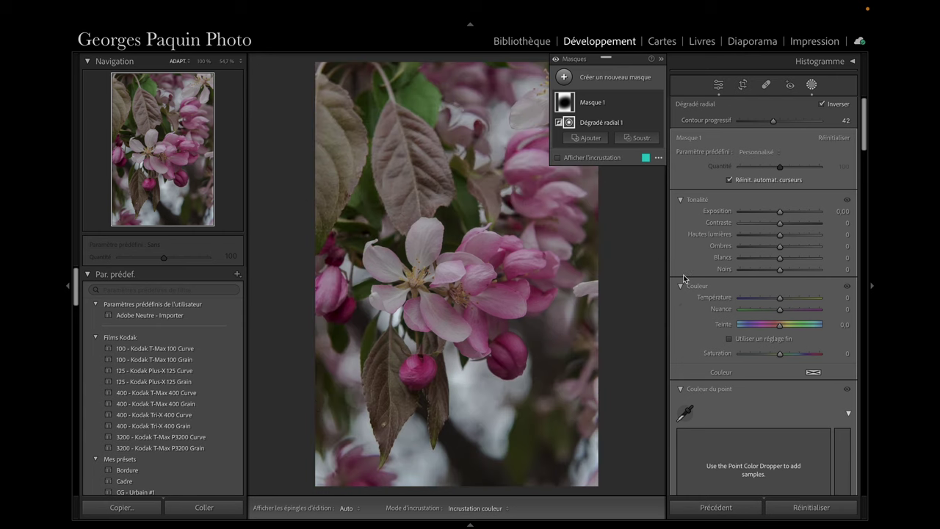
scroll(683, 275, down, 3)
scroll(683, 274, down, 2)
scroll(683, 274, down, 4)
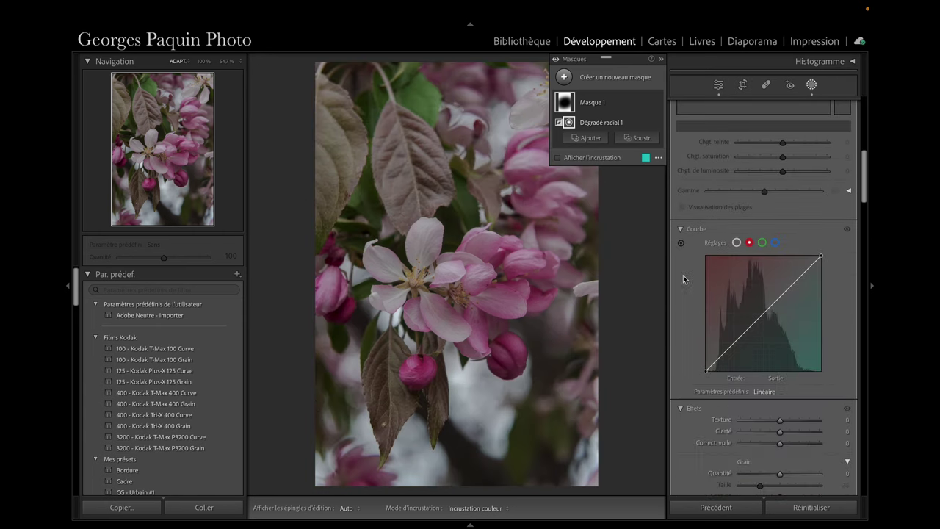
click(736, 243)
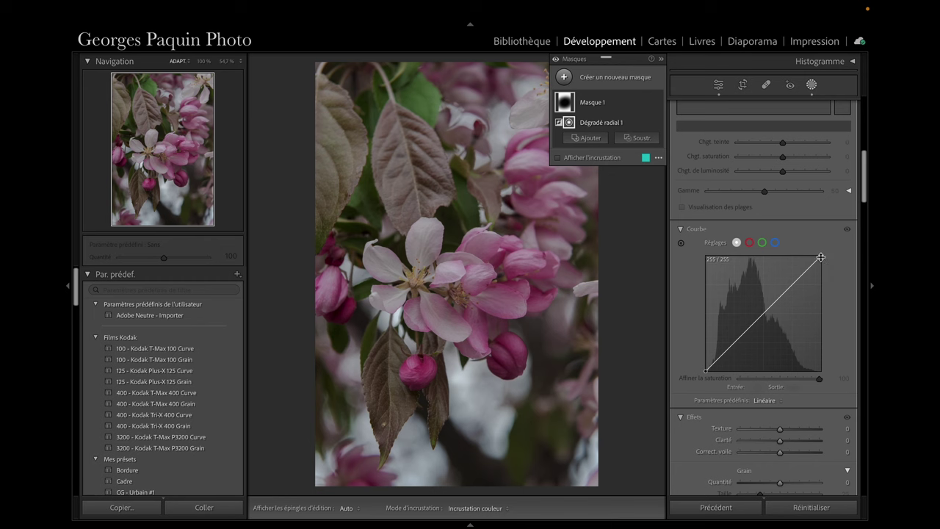
Lower the mask curve's white point to 224 and pull a midpoint down to 128→86.
drag(820, 257, 831, 273)
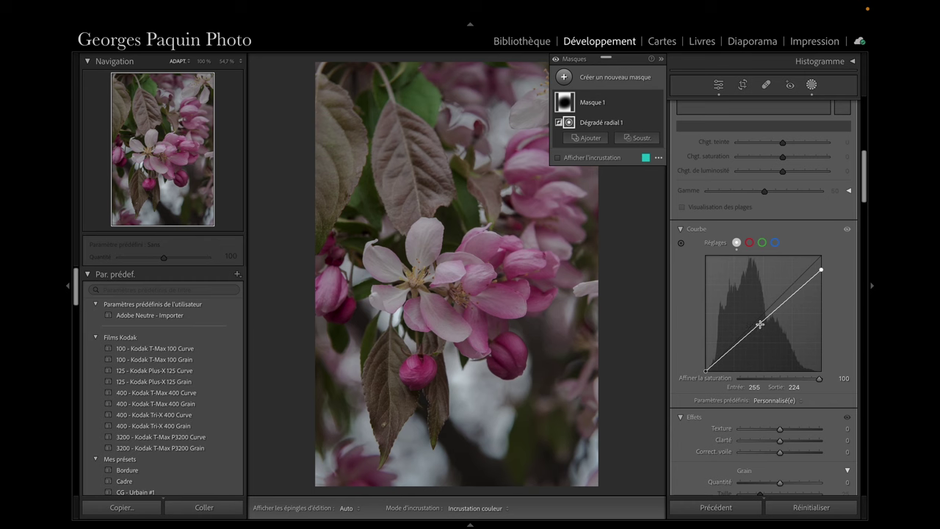
drag(760, 328, 762, 336)
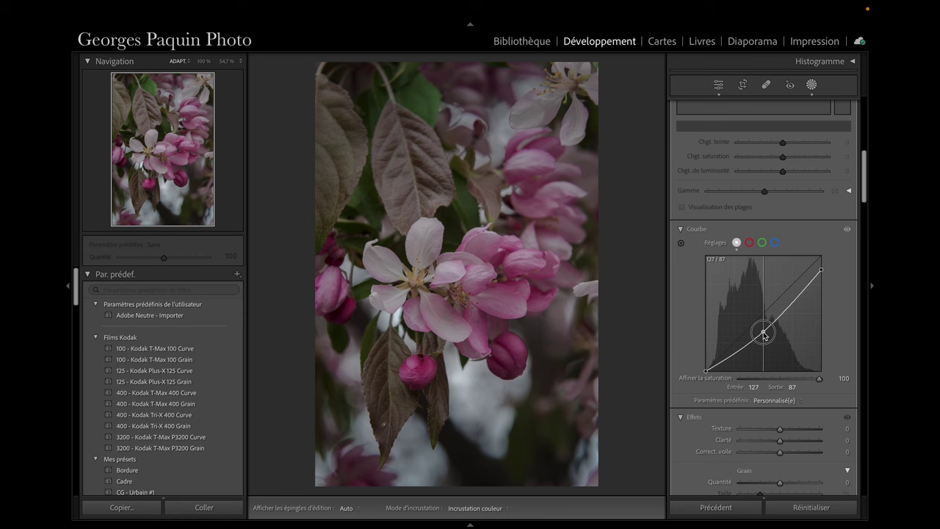
drag(763, 336, 764, 337)
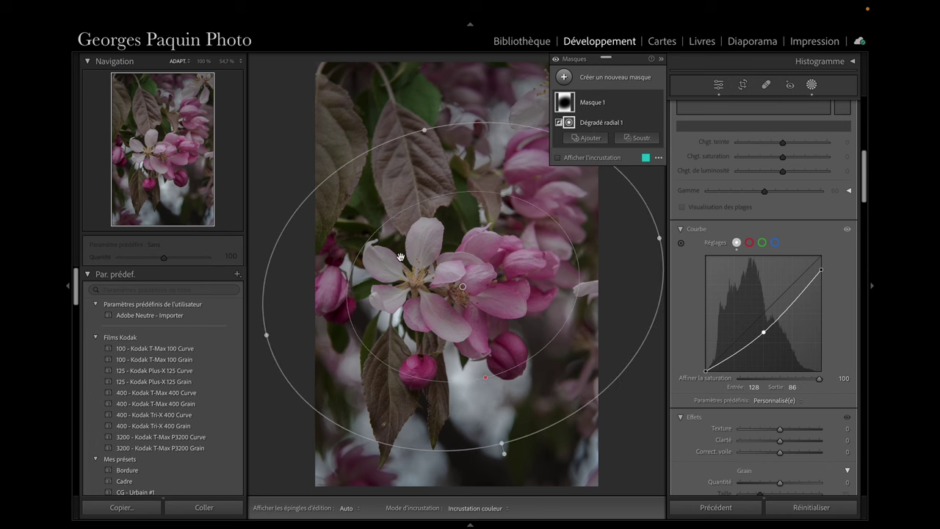
click(657, 102)
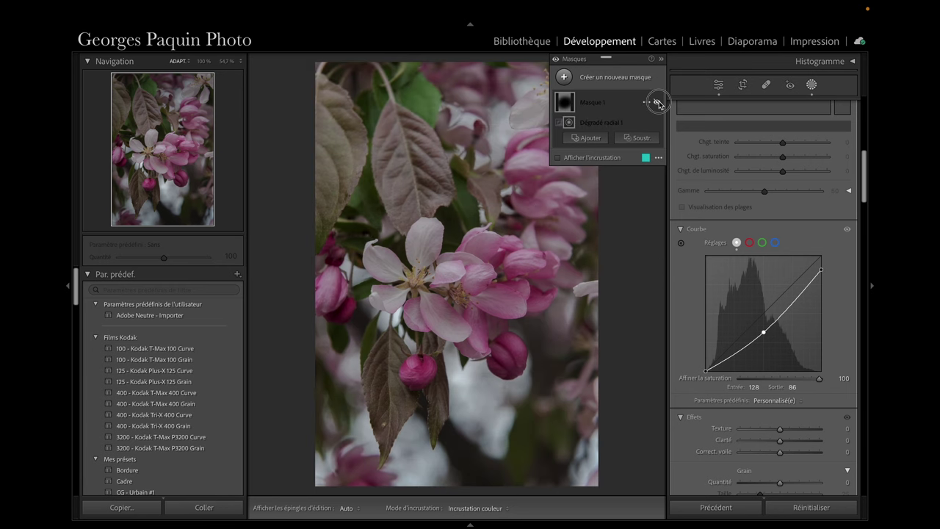
click(657, 103)
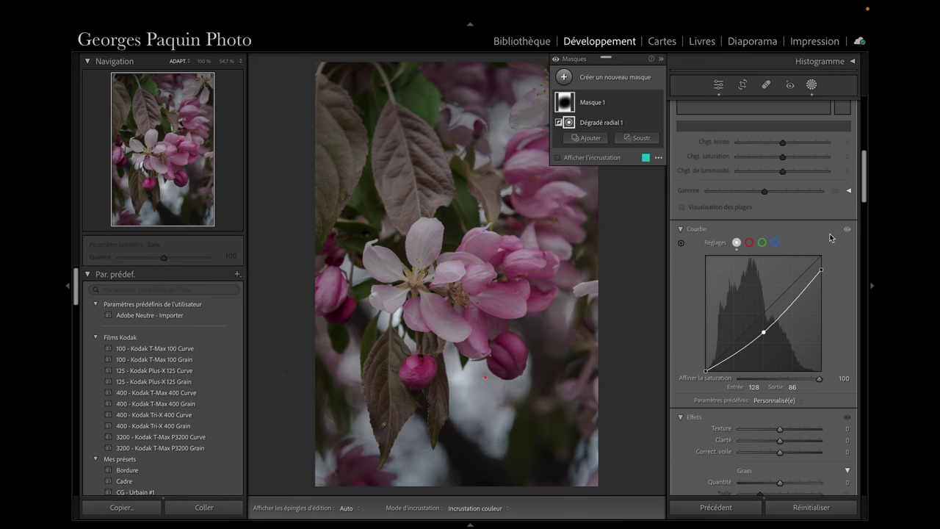
Add a red-channel point at 198→189 to the mask's tone curve.
click(748, 243)
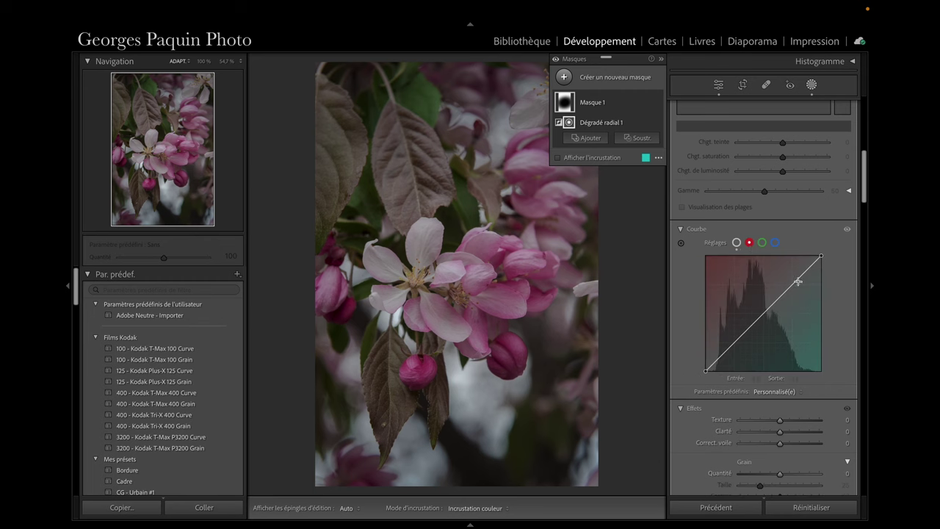
drag(797, 281, 801, 295)
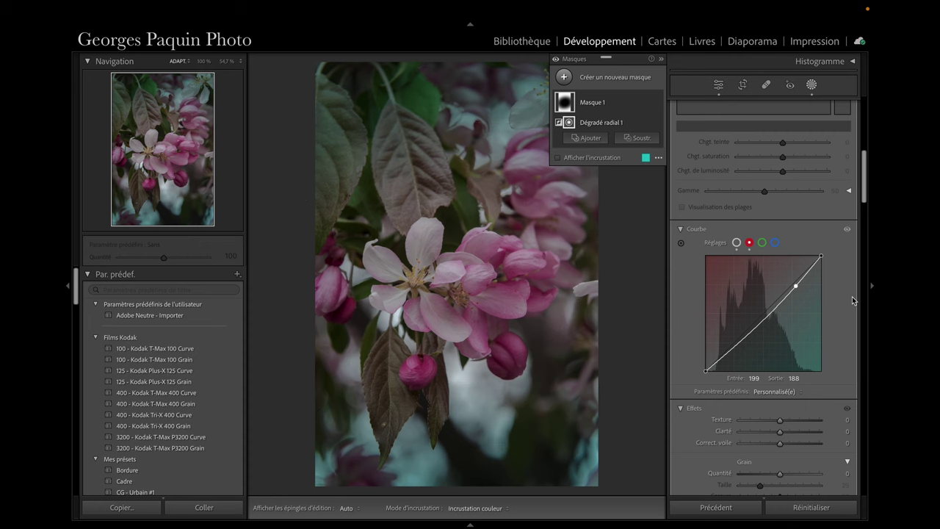
drag(795, 286, 795, 285)
click(776, 243)
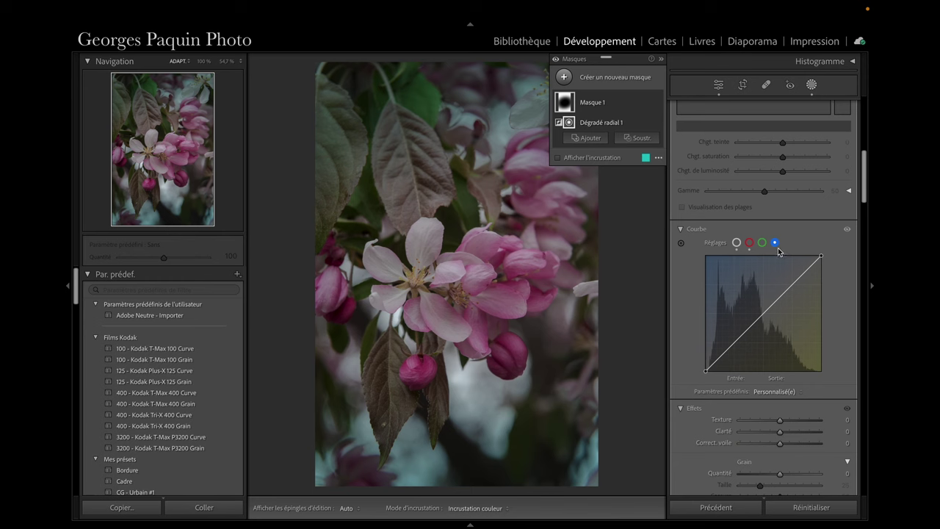
Lift the blue curve slightly with a shadow point and a midtone point at 141→144.
click(723, 356)
drag(723, 356, 720, 353)
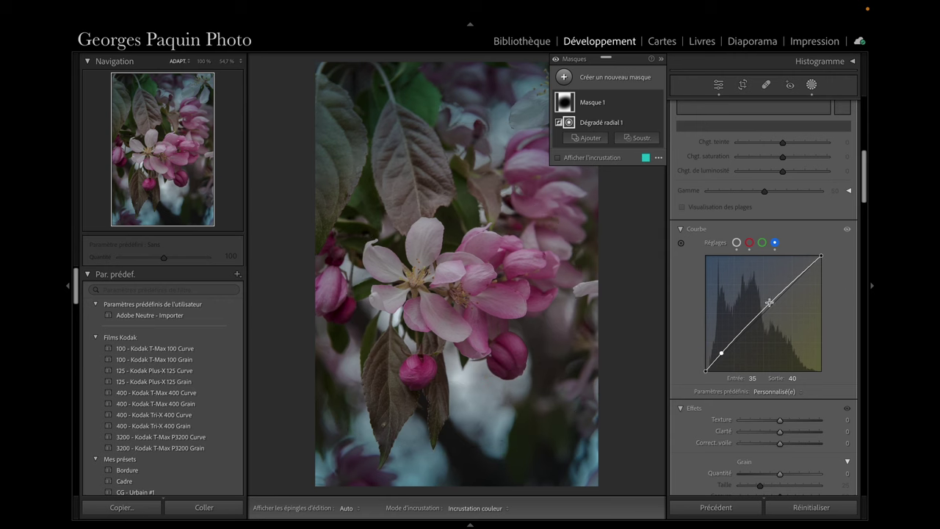
key(alt)
drag(768, 302, 769, 305)
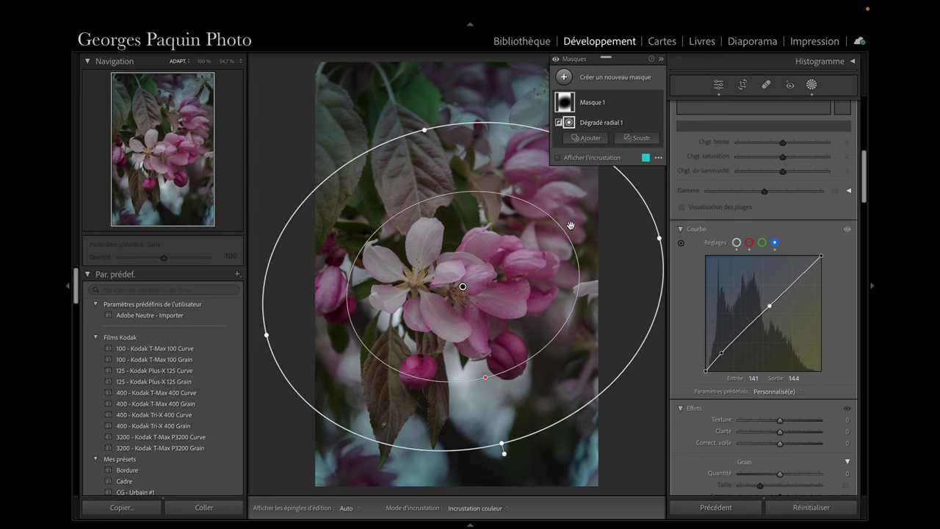
mouse_move(456, 286)
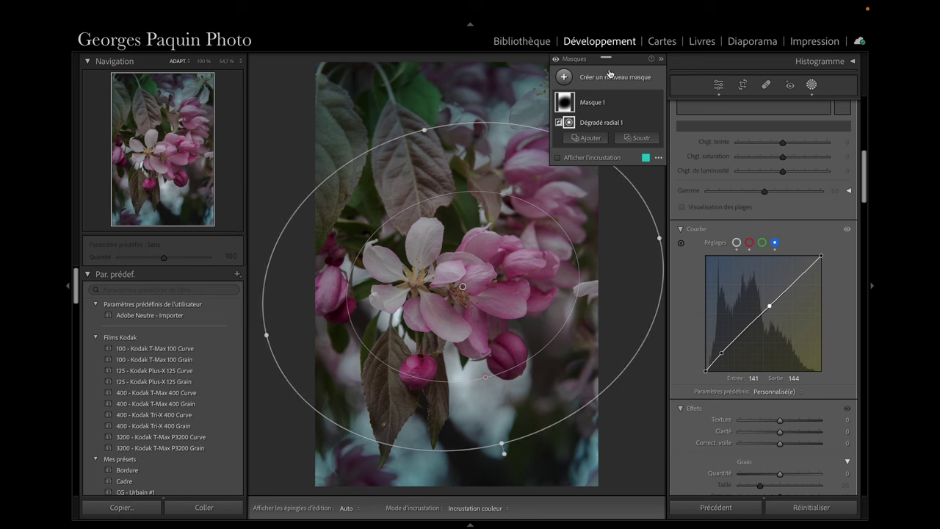
mouse_move(592, 102)
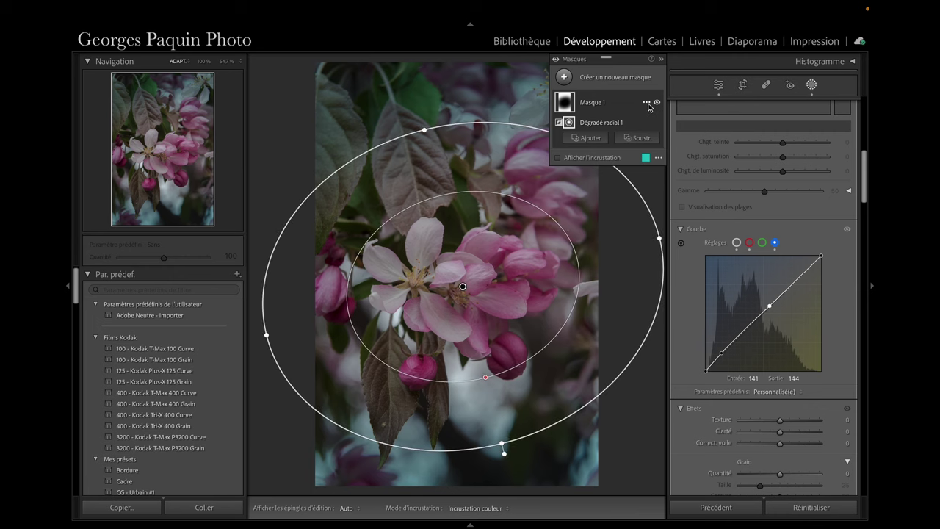
Duplicate Masque 1 as the inverted copy Masque 1 Inversé covering the blossom.
click(646, 103)
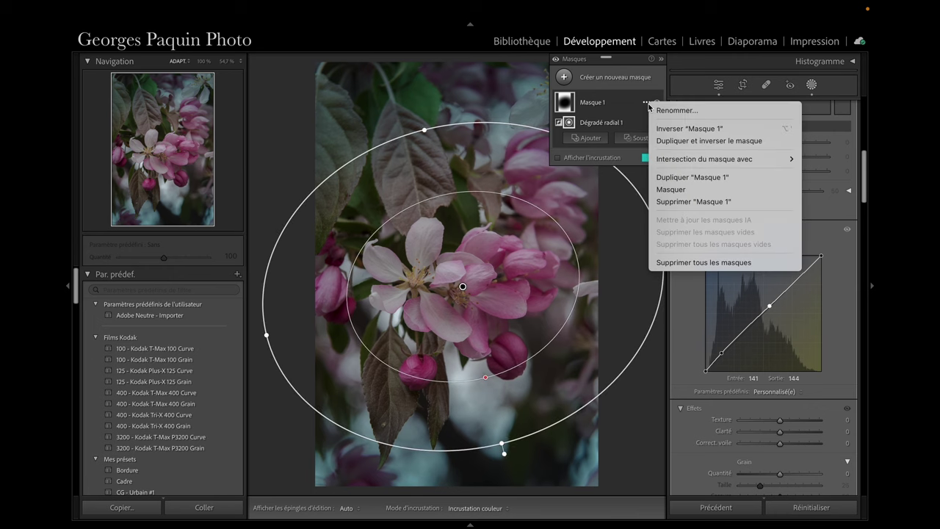
click(689, 141)
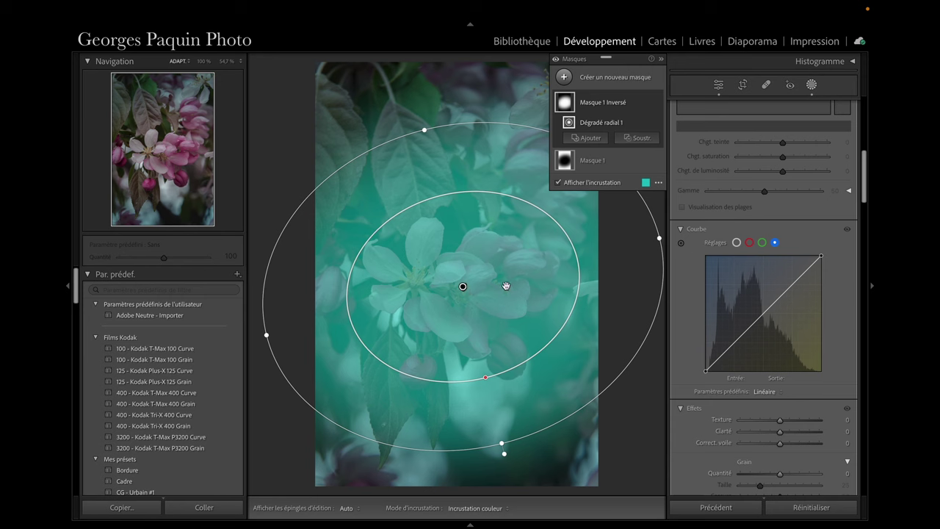
On Masque 1 Inversé, darken RGB shadows, brighten upper midtones, and lower blue to 171→168.
key(o)
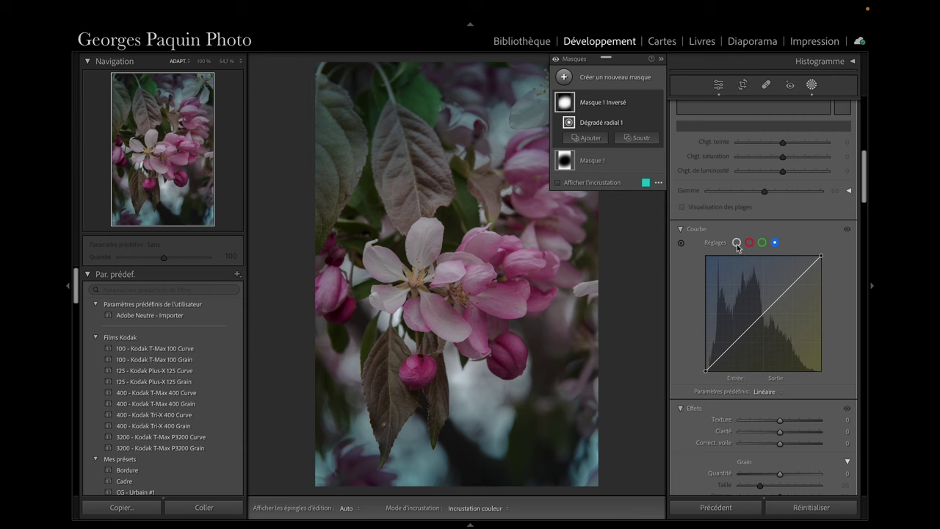
click(737, 242)
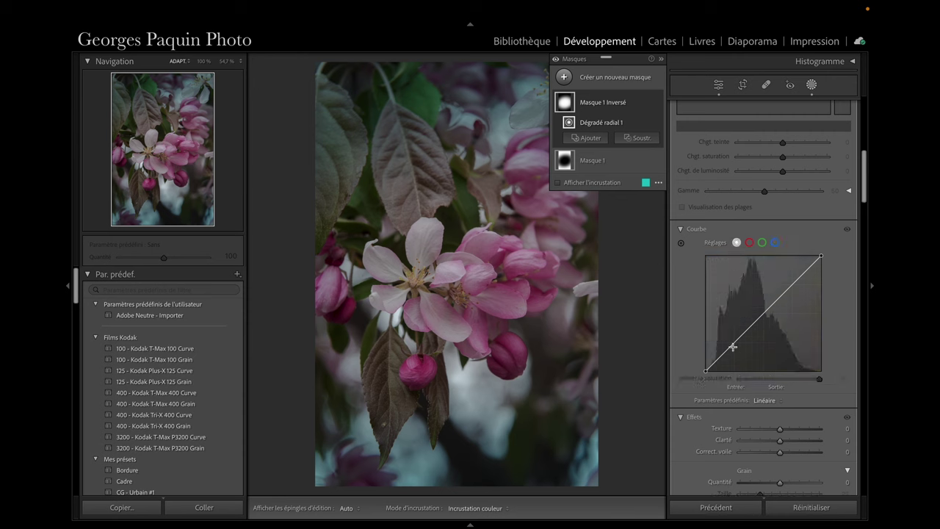
drag(732, 346, 732, 350)
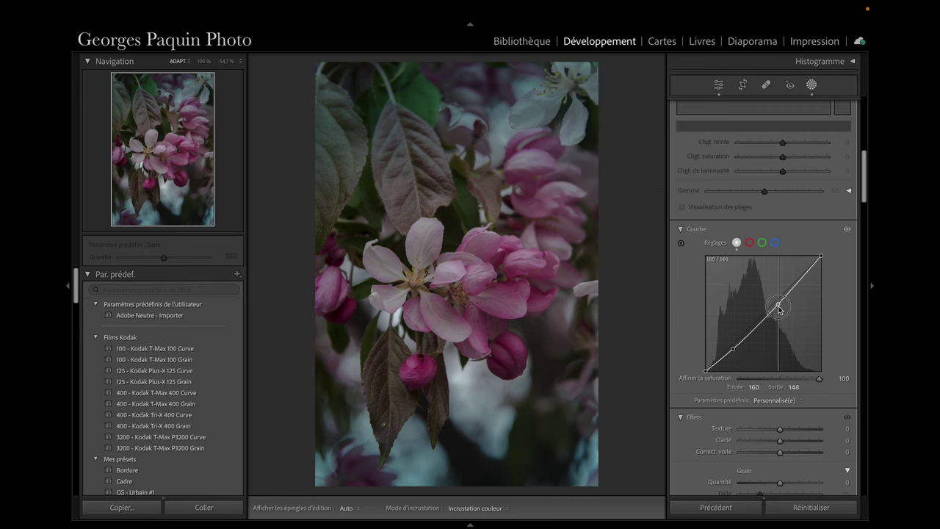
drag(776, 305, 775, 301)
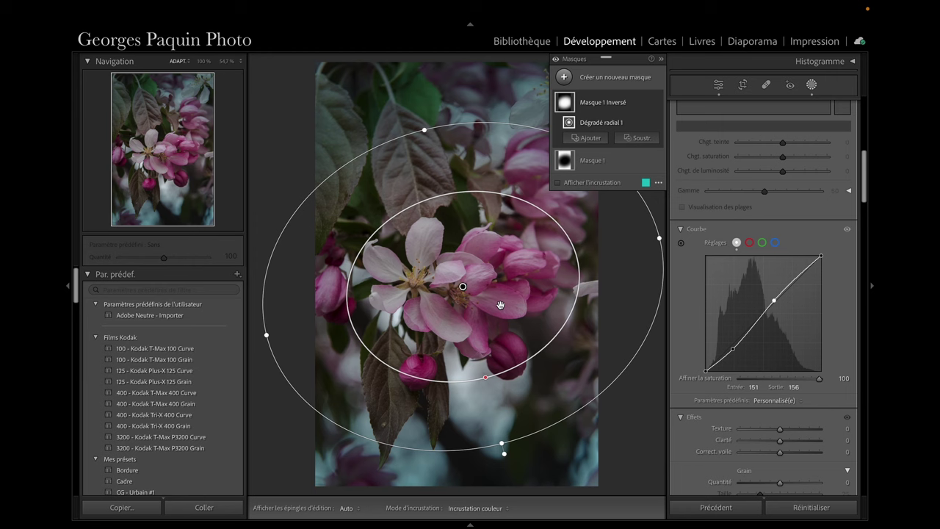
click(775, 244)
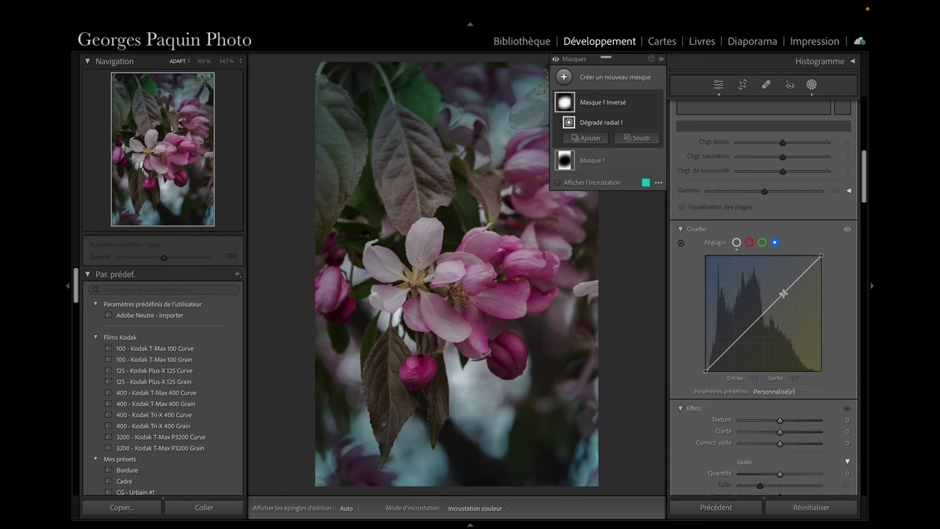
drag(783, 294, 787, 300)
Close Masking, zoom to 100% on the central blossom, and pan to center its stamens.
click(718, 84)
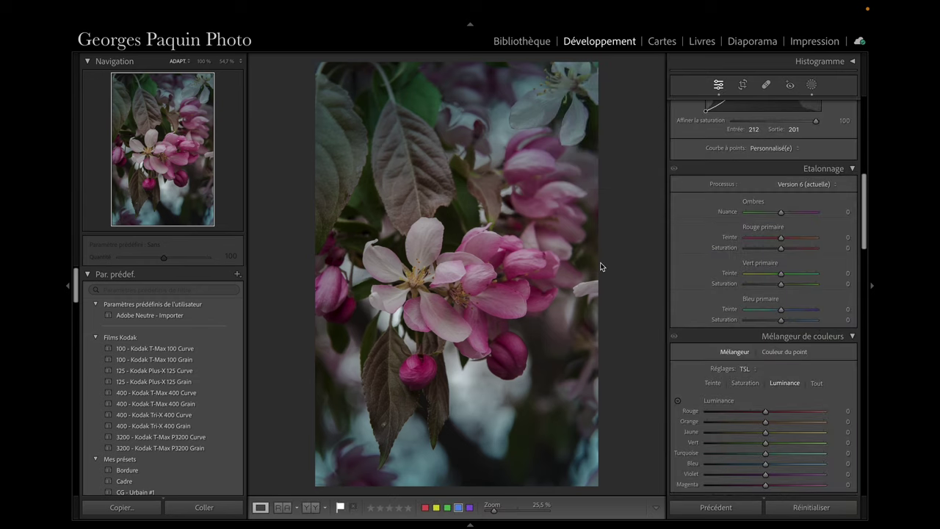
click(425, 298)
drag(390, 213, 411, 241)
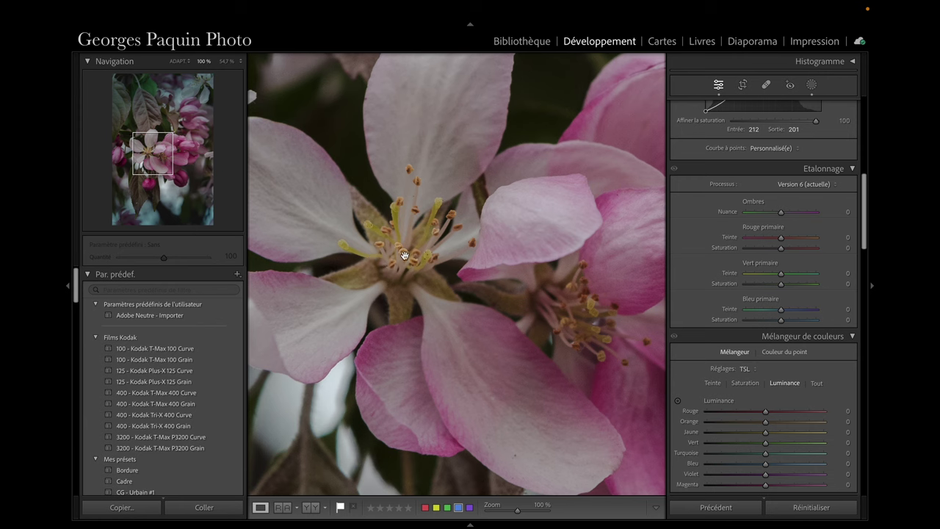
drag(405, 257, 423, 285)
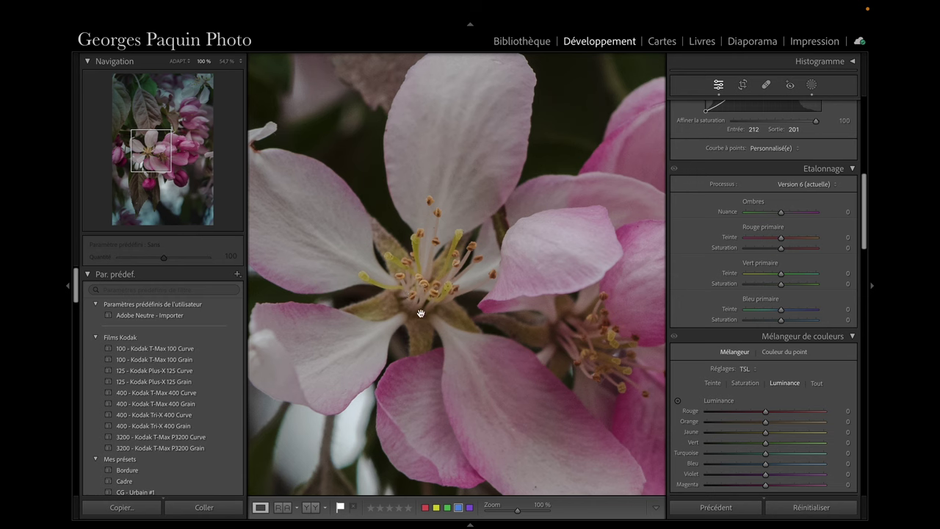
drag(425, 308, 393, 267)
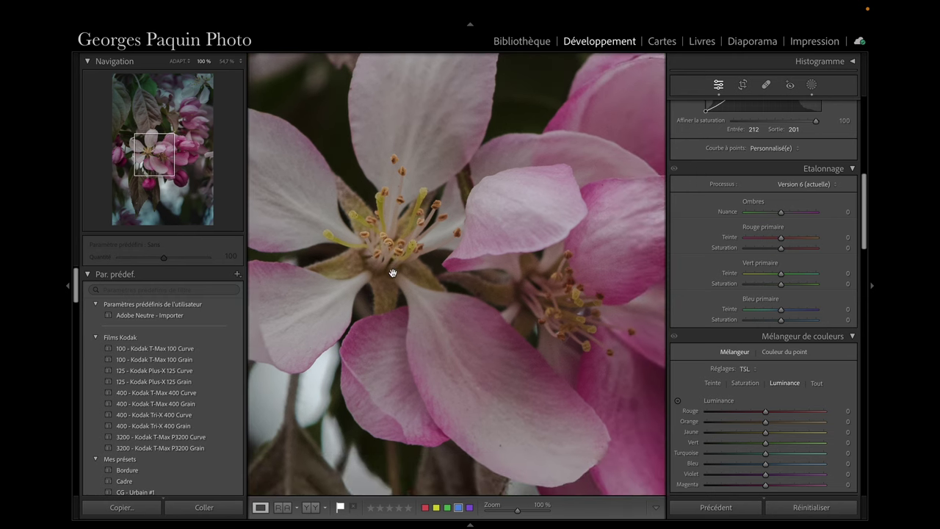
scroll(391, 267, up, 2)
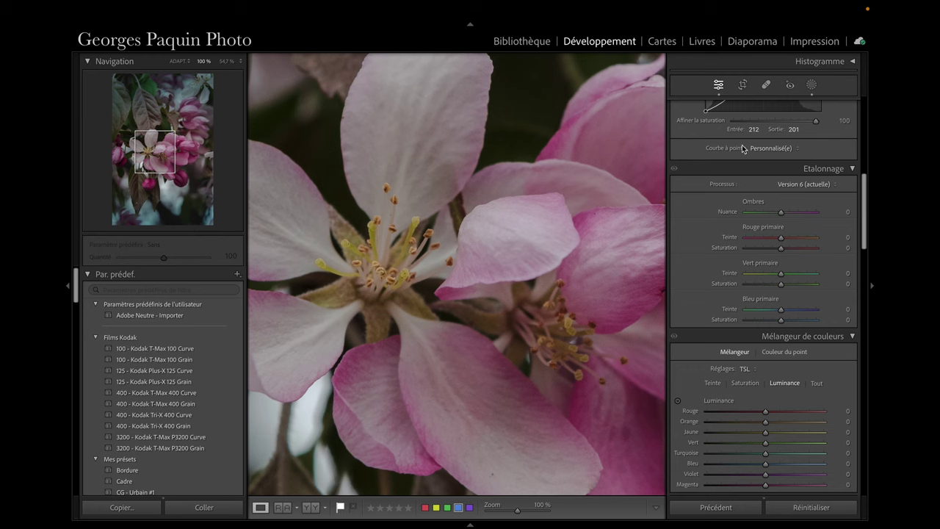
Add a new Gamme de couleur (colour range) mask from the Masking panel.
click(812, 85)
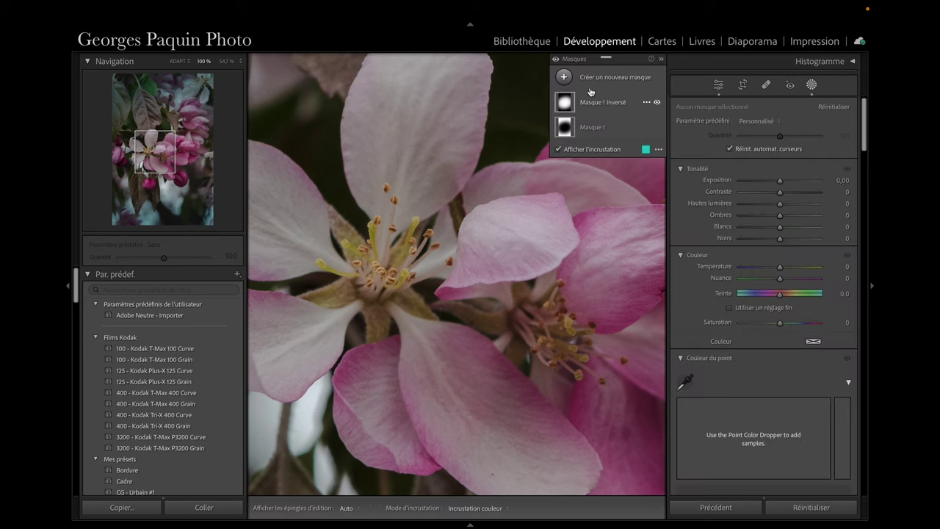
click(564, 77)
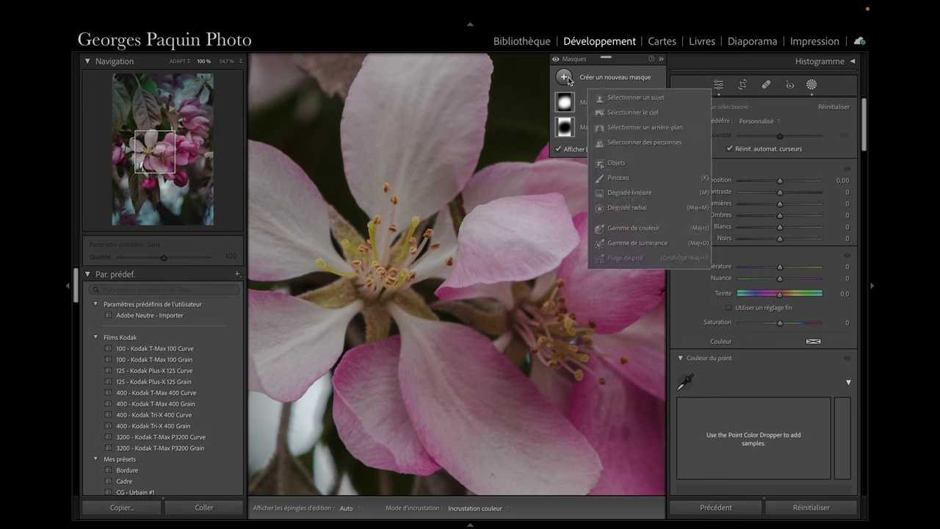
click(632, 227)
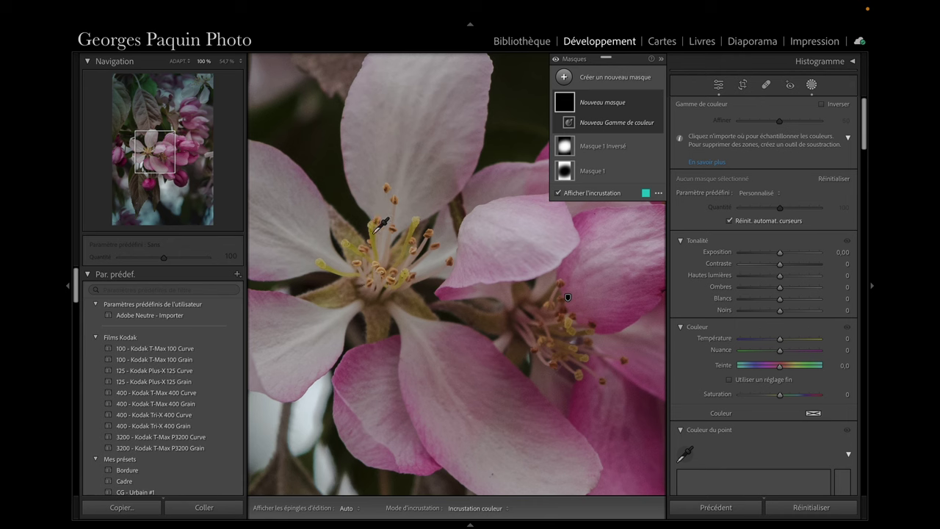
Sample the yellow stamens with the colour-range eyedropper and set Affiner to 53.
click(374, 231)
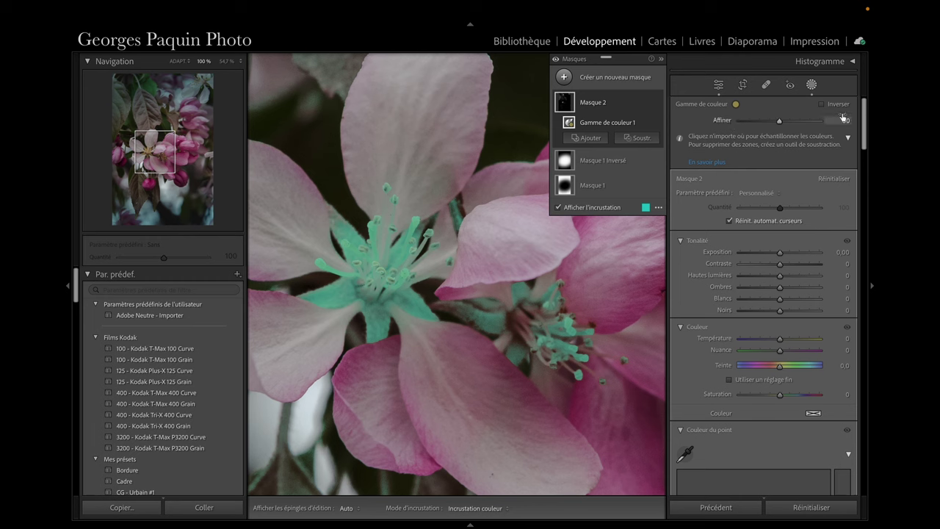
mouse_move(781, 125)
mouse_down()
mouse_move(753, 130)
mouse_move(797, 130)
mouse_move(785, 131)
mouse_up()
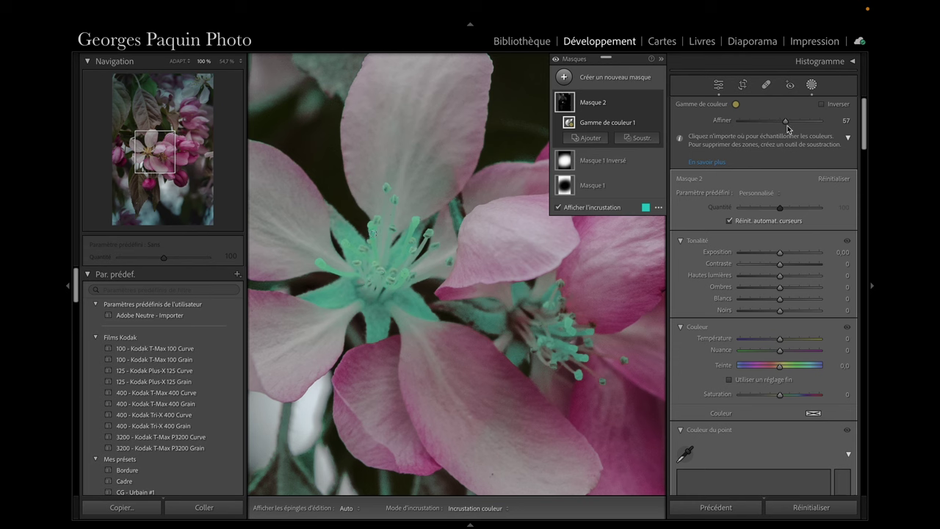
drag(786, 130, 784, 131)
mouse_move(150, 155)
mouse_down()
mouse_move(134, 168)
mouse_move(155, 152)
mouse_up()
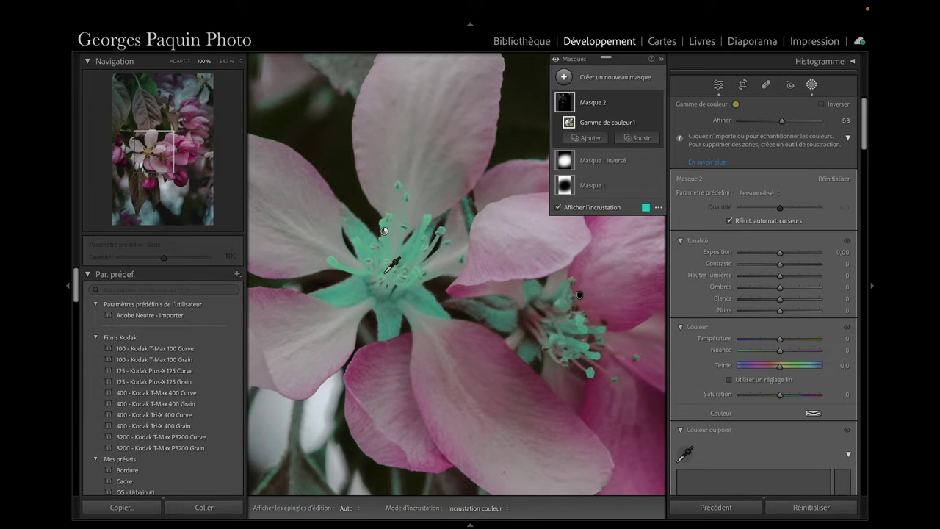
Hide the mask overlay, set the stamen mask's Saturation to +21, and open its Couleur swatch.
key(o)
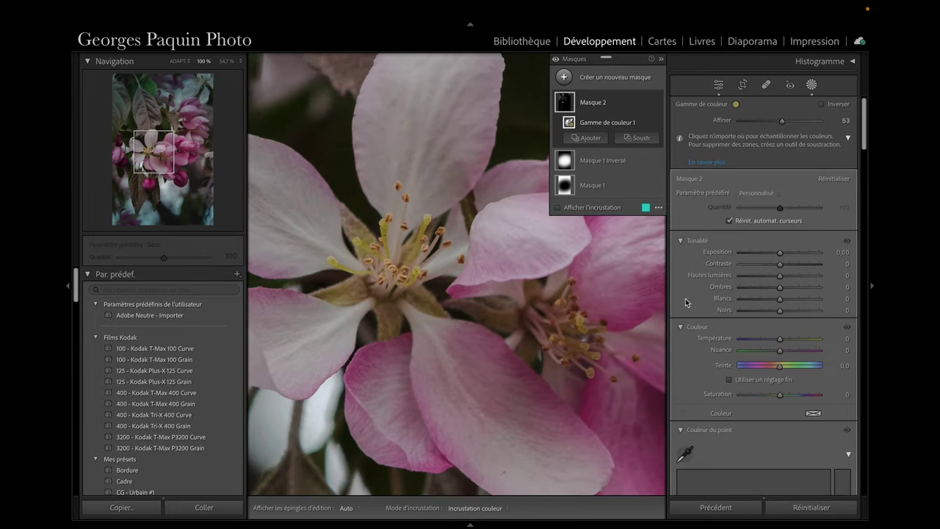
scroll(684, 302, down, 2)
scroll(684, 302, down, 1)
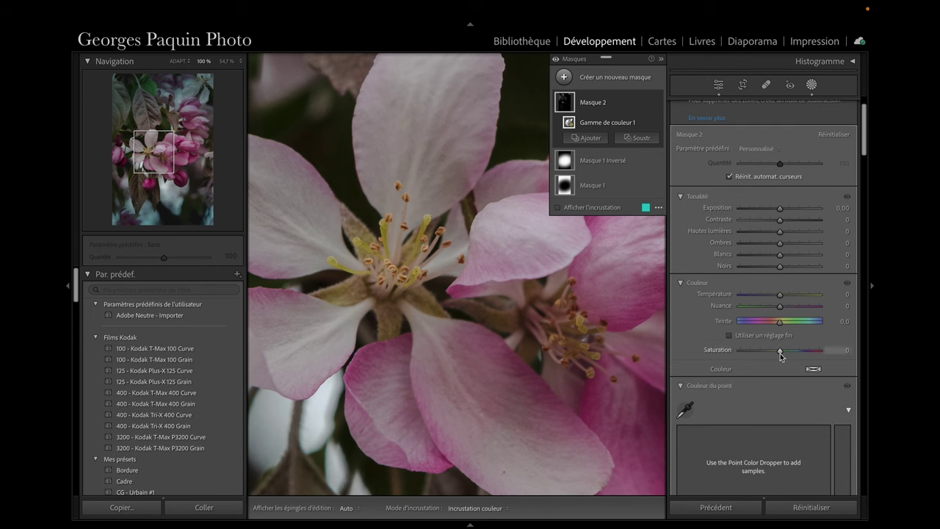
drag(780, 350, 788, 350)
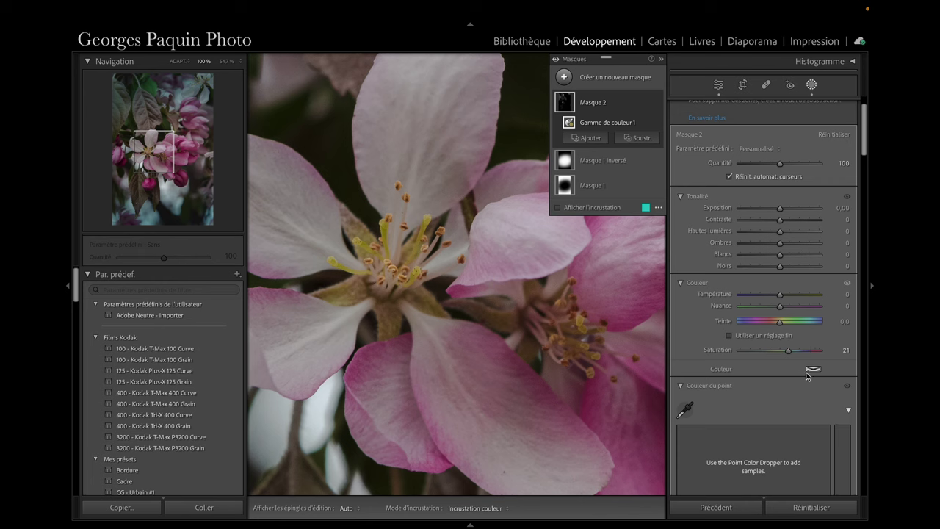
click(813, 370)
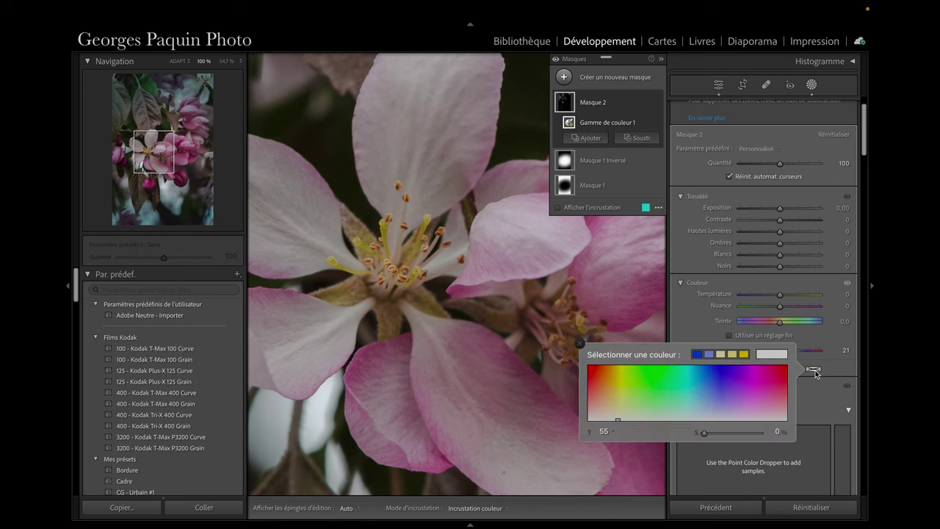
Tint the stamen mask warm beige, fit the photo in view, and lower Quantité to 67.
click(614, 405)
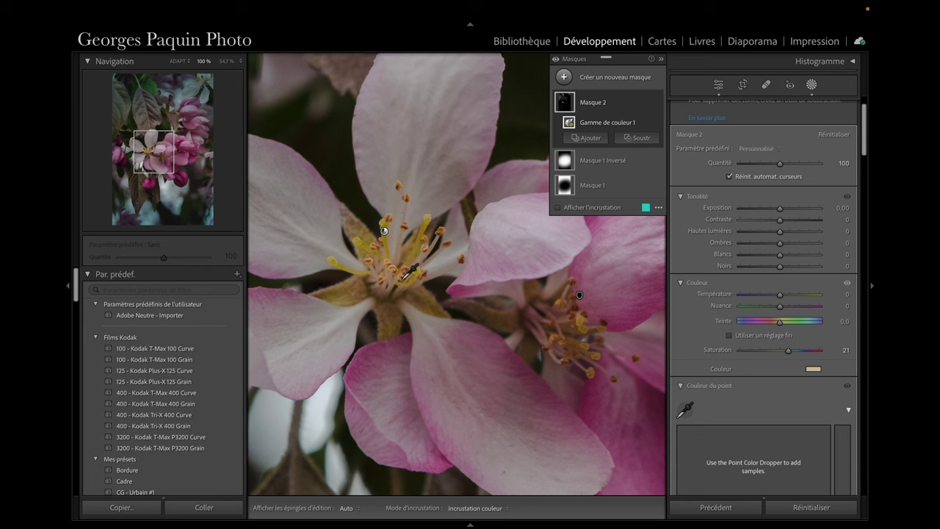
click(178, 63)
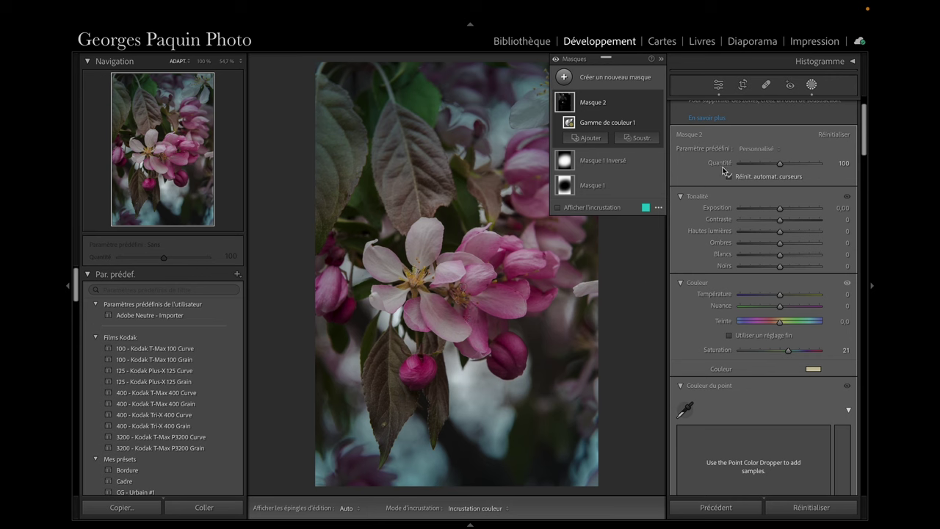
drag(780, 163, 771, 169)
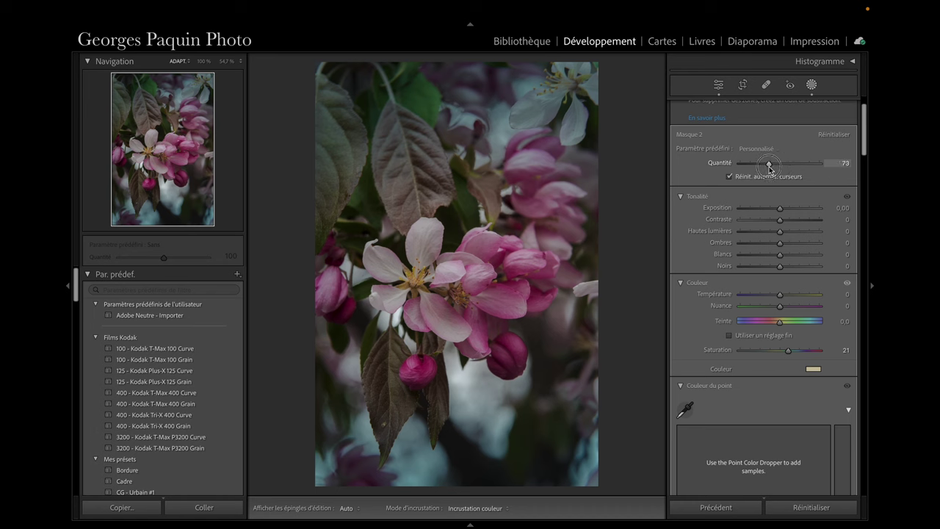
drag(771, 169, 767, 168)
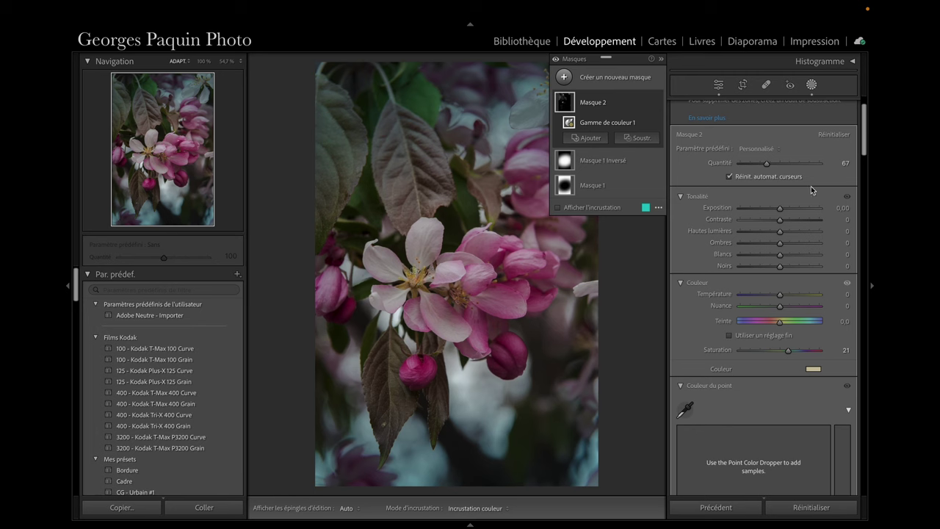
click(718, 84)
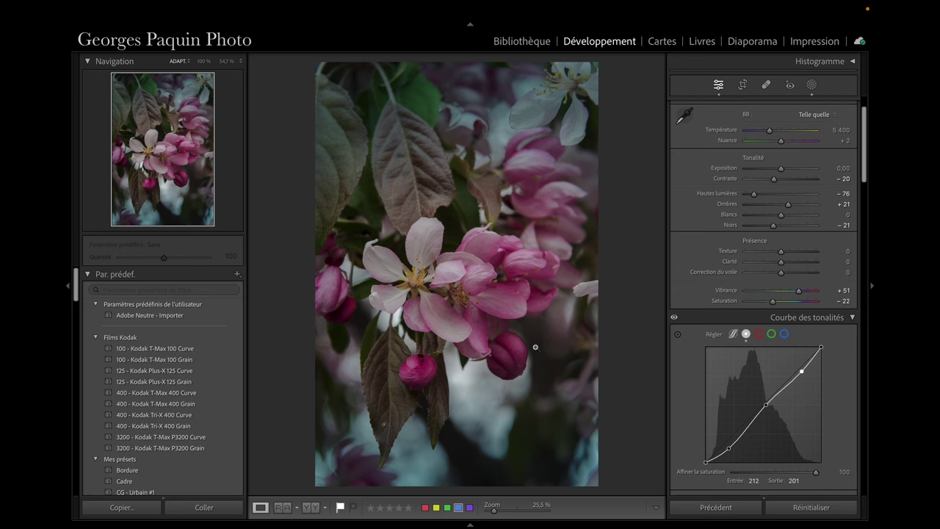
click(467, 401)
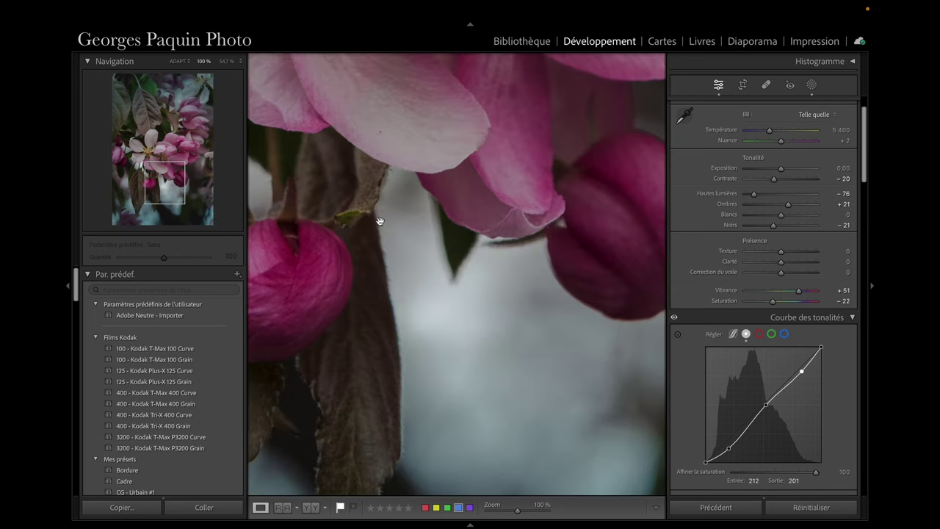
drag(571, 199, 515, 301)
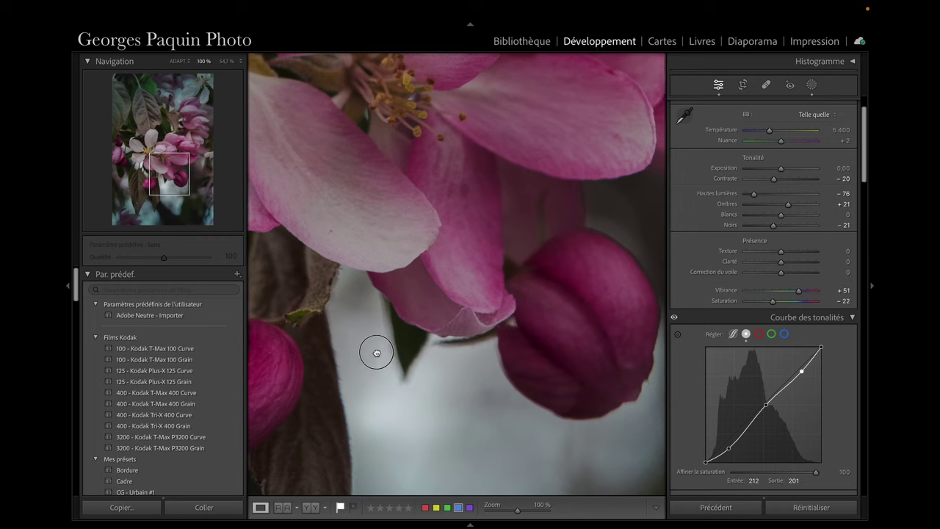
drag(373, 353, 452, 336)
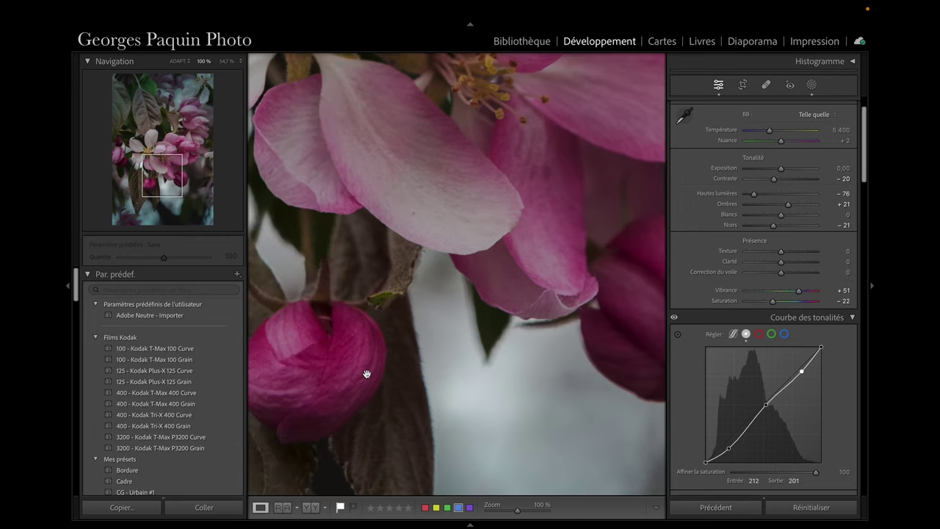
drag(367, 374, 434, 302)
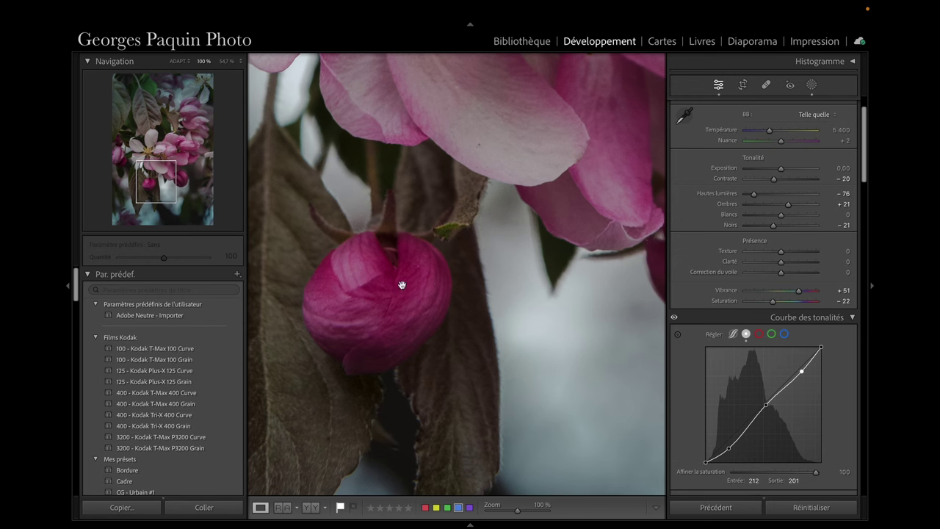
click(177, 170)
drag(177, 170, 184, 161)
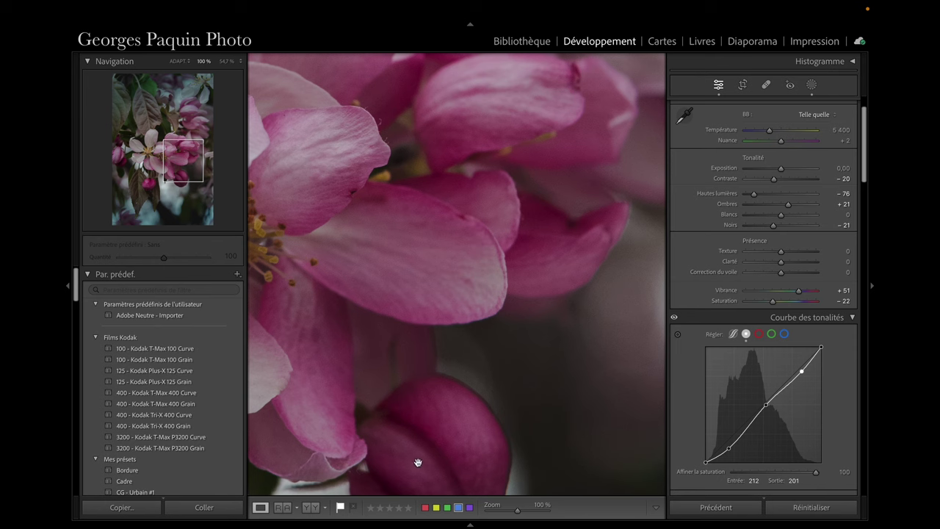
drag(418, 459, 477, 430)
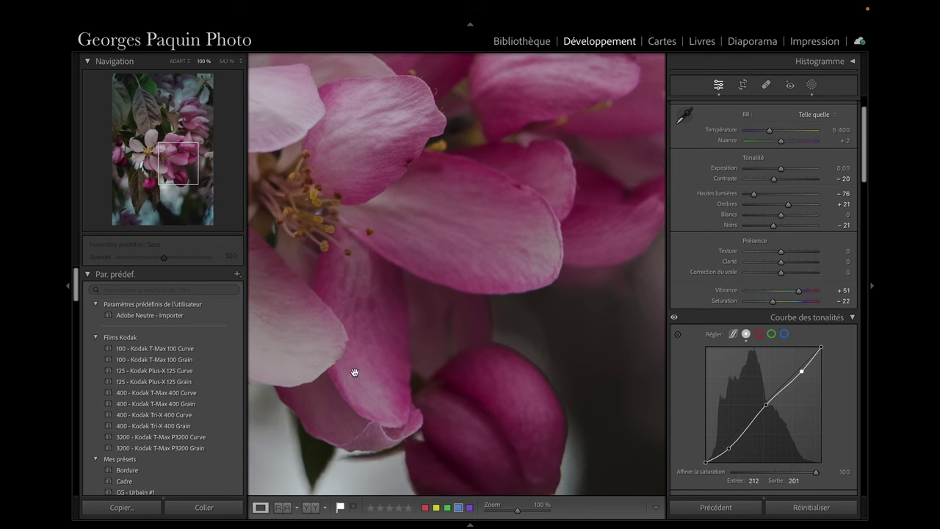
mouse_move(360, 379)
mouse_down()
mouse_move(428, 383)
mouse_move(491, 306)
mouse_up()
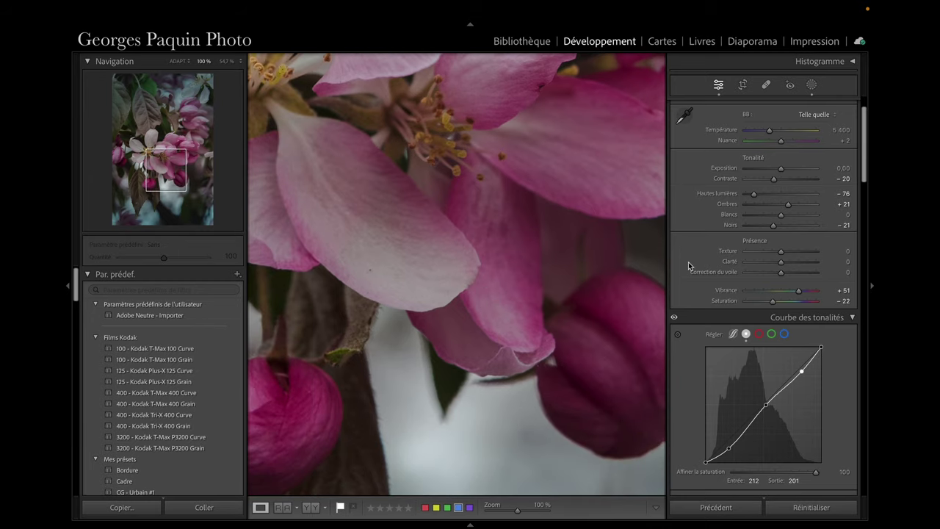
Pull Magenta saturation to −27 using the Color Mixer's targeted adjustment tool on the blossoms.
scroll(687, 262, down, 5)
scroll(688, 264, down, 3)
scroll(688, 262, down, 3)
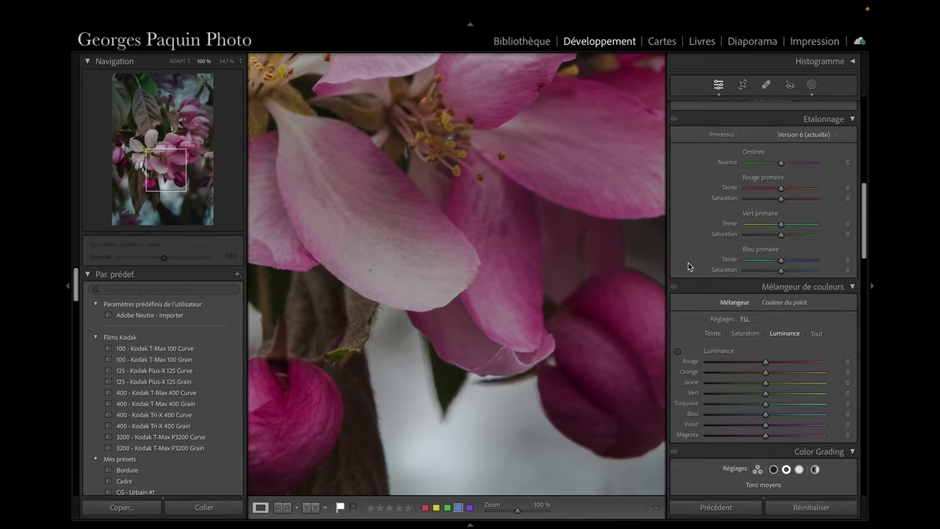
scroll(688, 262, down, 1)
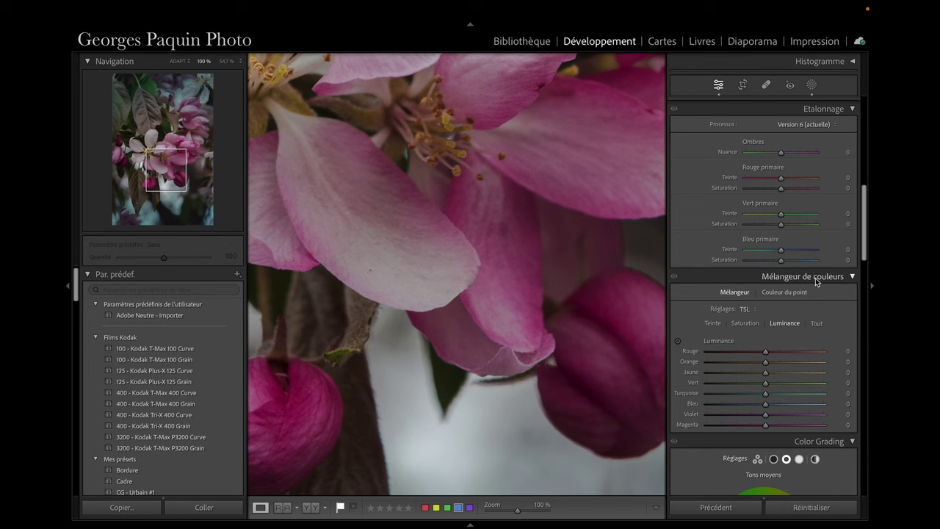
click(745, 323)
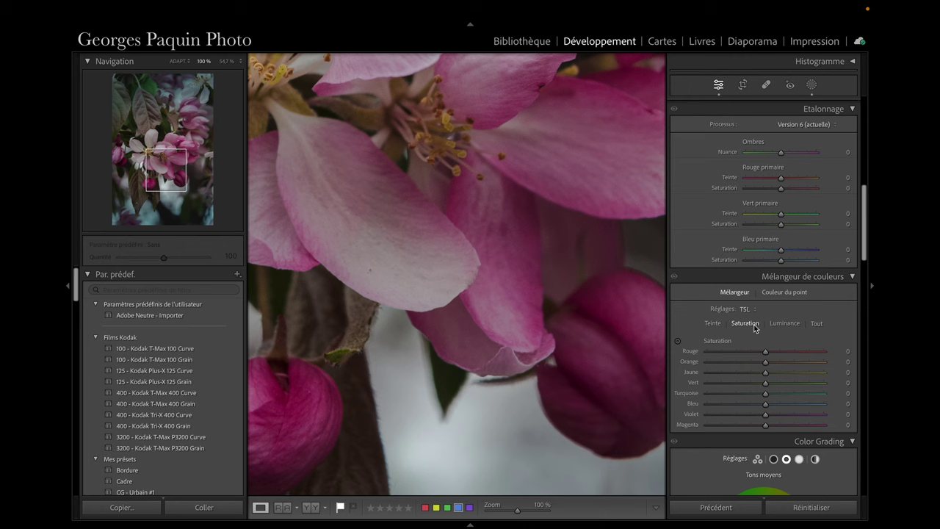
click(678, 342)
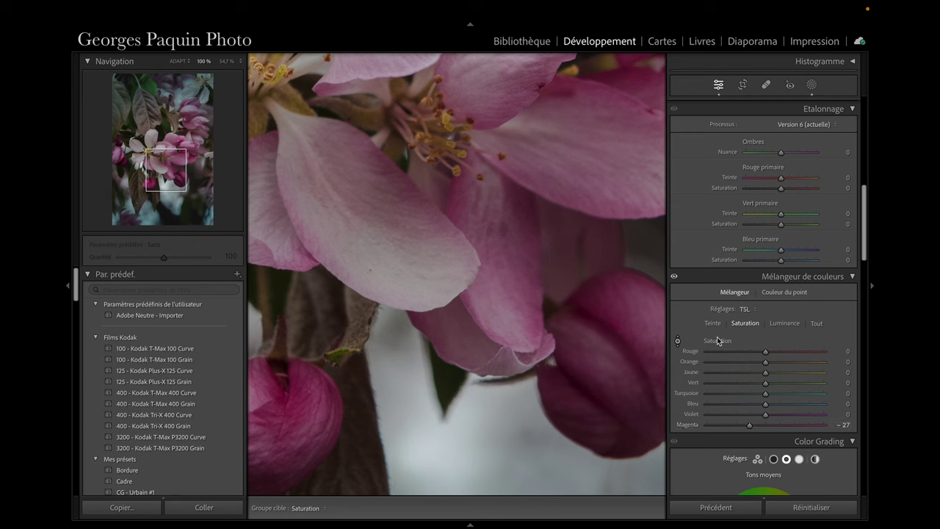
click(677, 342)
click(436, 385)
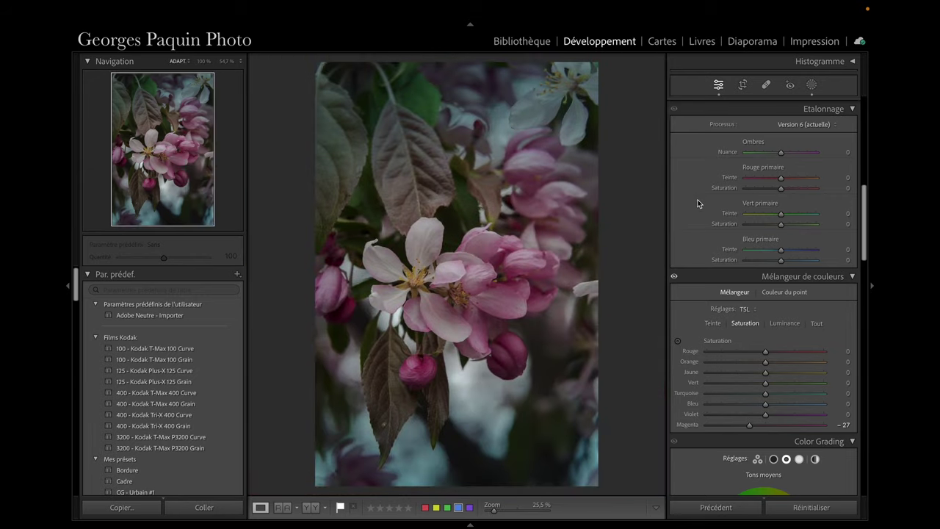
Crop to a 4 x 5 / 8 x 10 ratio, narrowing and repositioning the frame around the blossom.
click(743, 86)
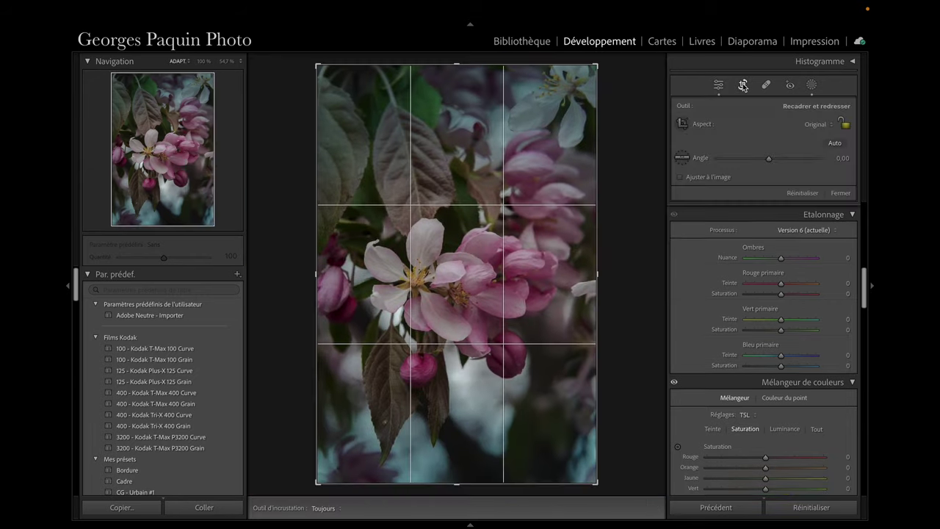
click(808, 123)
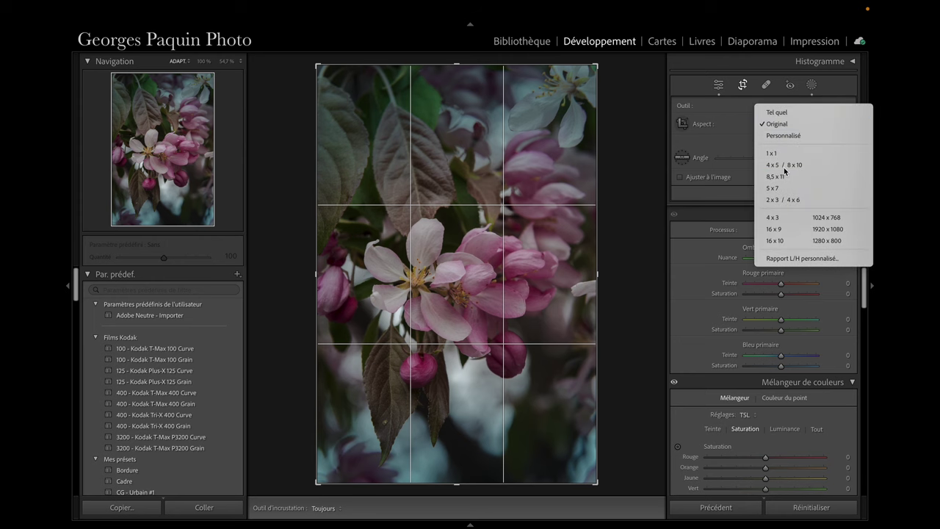
click(783, 165)
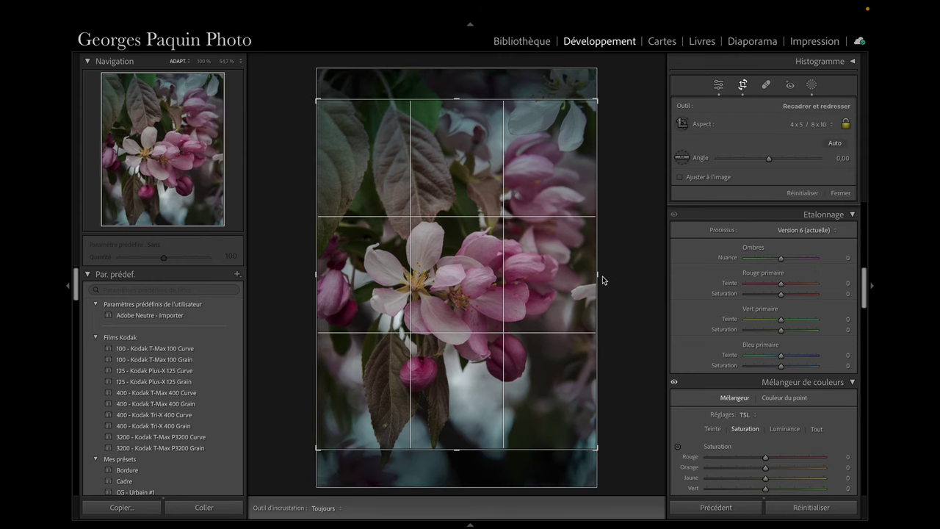
drag(597, 274, 590, 274)
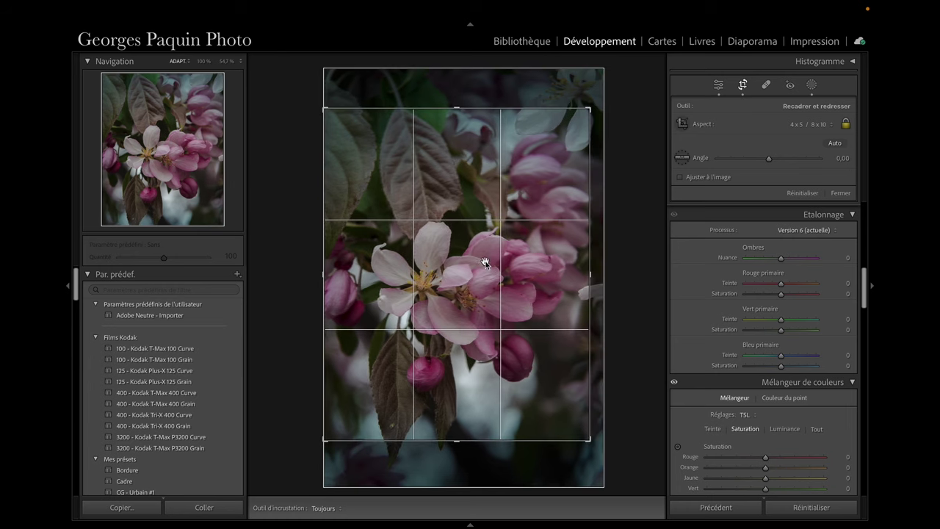
drag(484, 263, 479, 254)
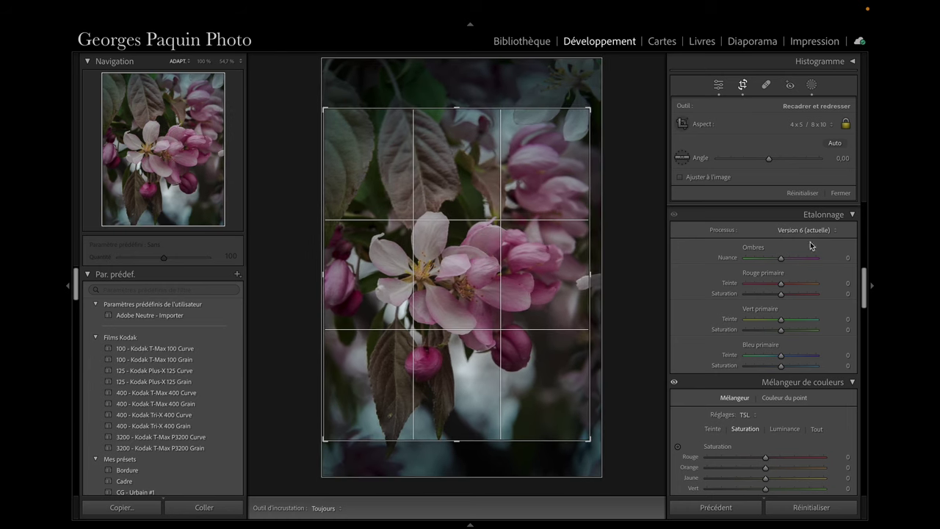
click(840, 193)
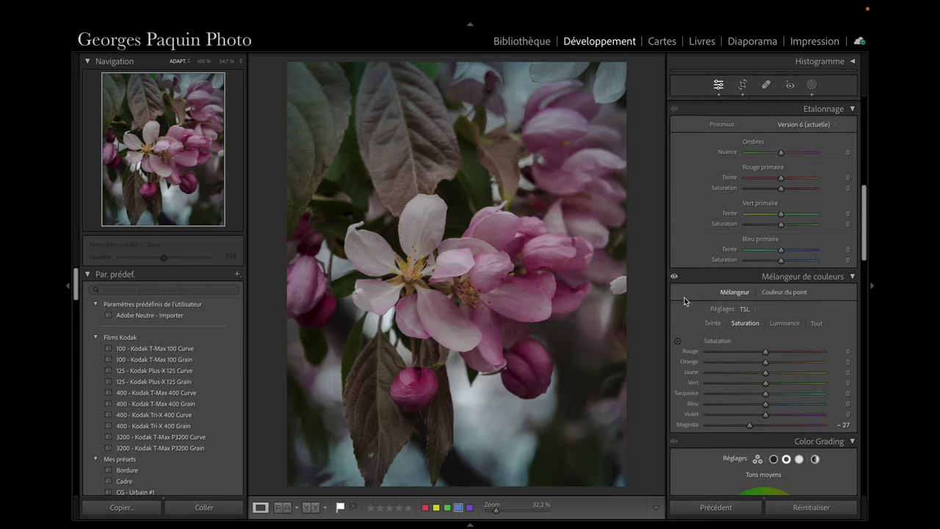
In Effects, set post-crop vignette amount −24, roundness −35, feather 66, style Priorité de la couleur.
scroll(683, 301, down, 5)
scroll(702, 312, down, 5)
scroll(704, 312, down, 5)
scroll(709, 311, down, 5)
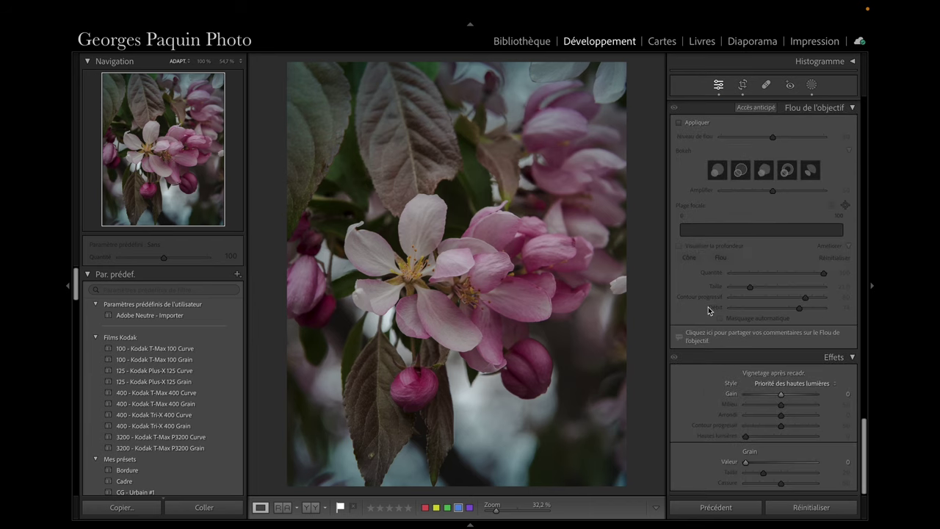
mouse_move(782, 394)
mouse_down()
mouse_move(768, 415)
mouse_move(795, 434)
mouse_up()
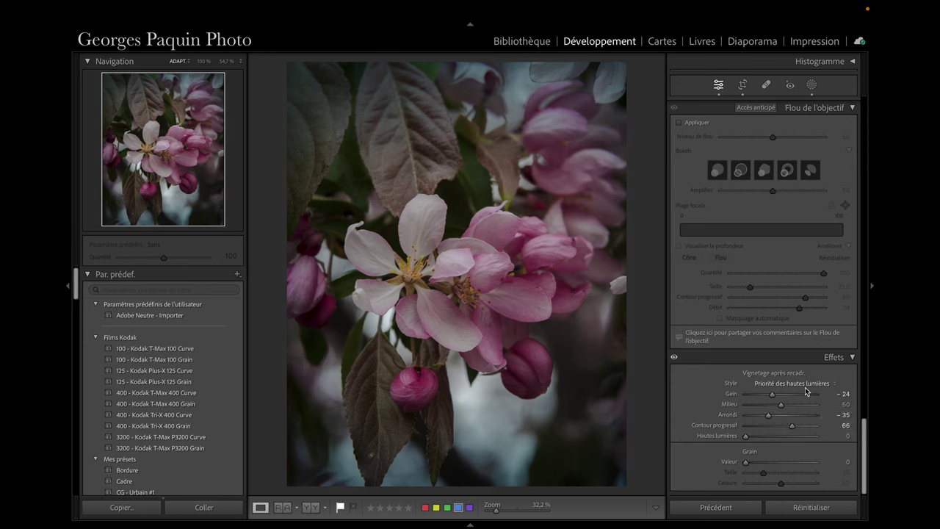
click(824, 384)
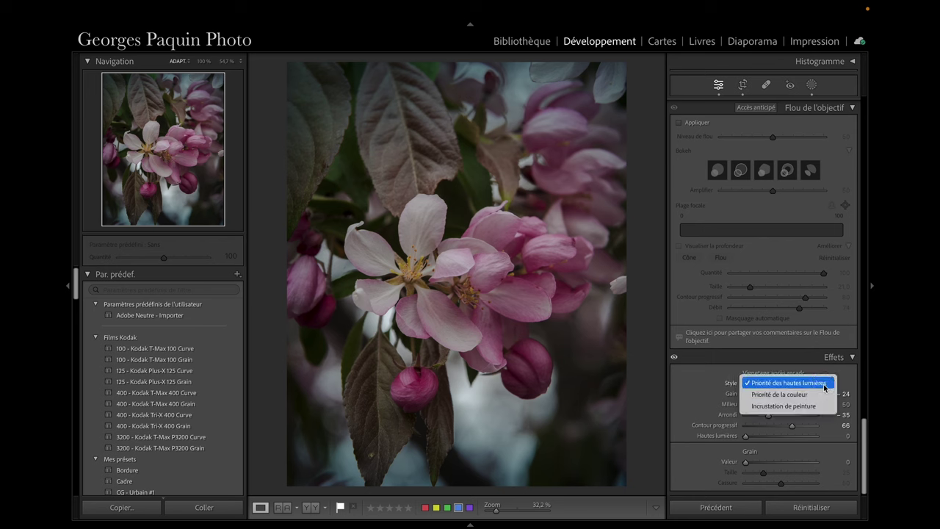
click(799, 400)
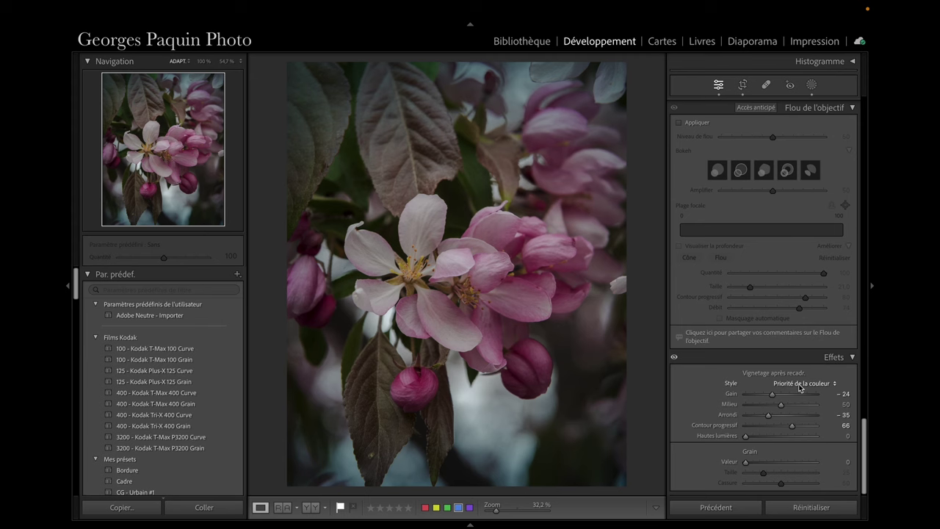
click(800, 385)
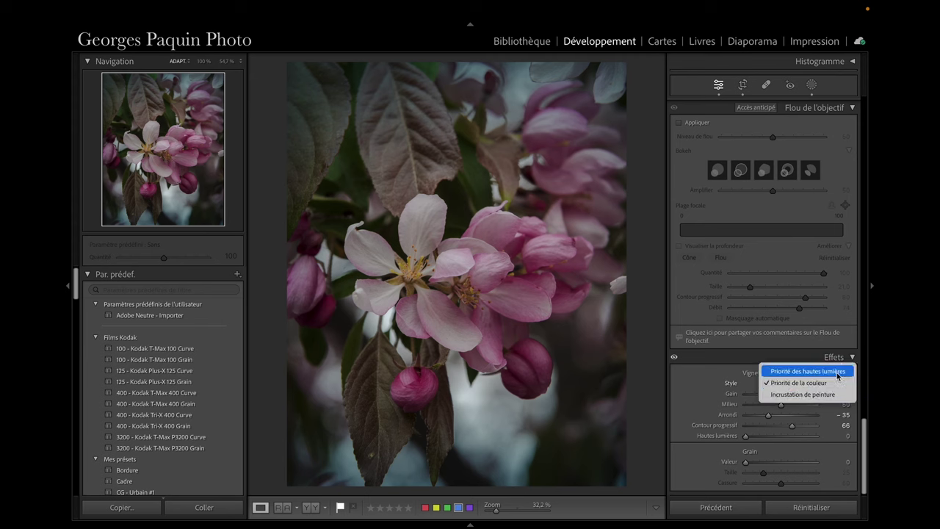
click(691, 397)
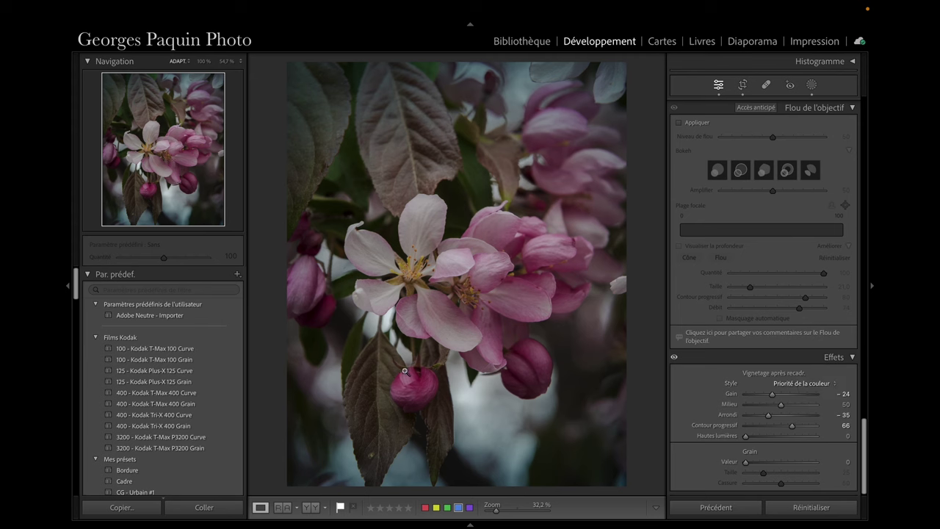